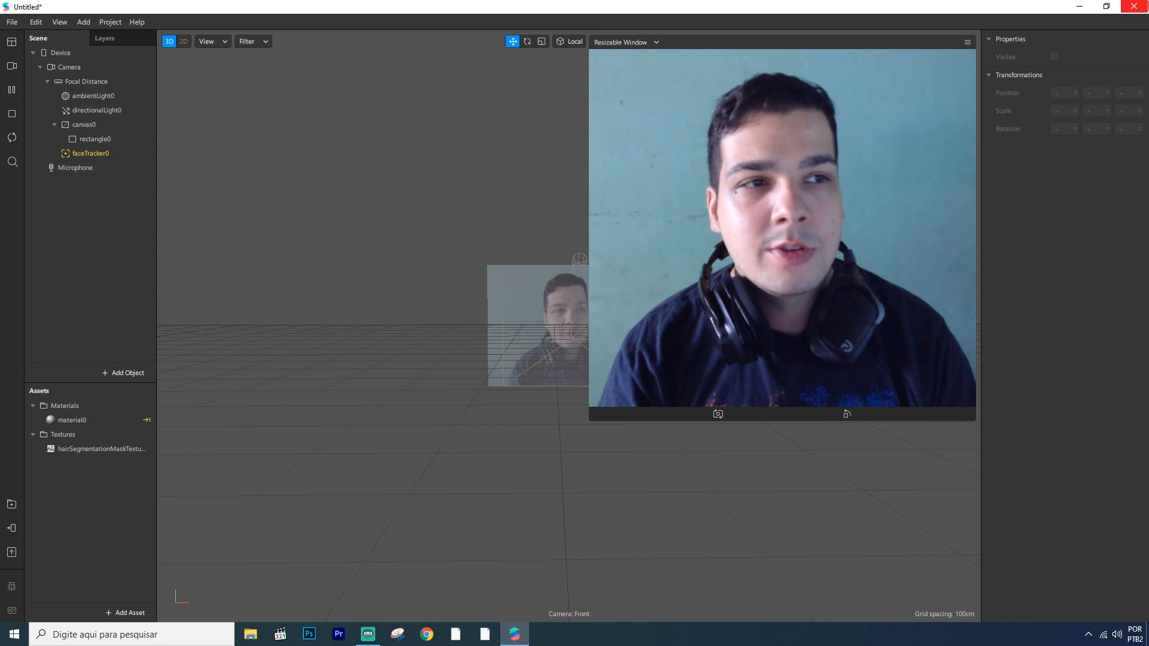
# Close the open project and create a new blank project.
pyautogui.click(1135, 7)
pyautogui.click(625, 347)
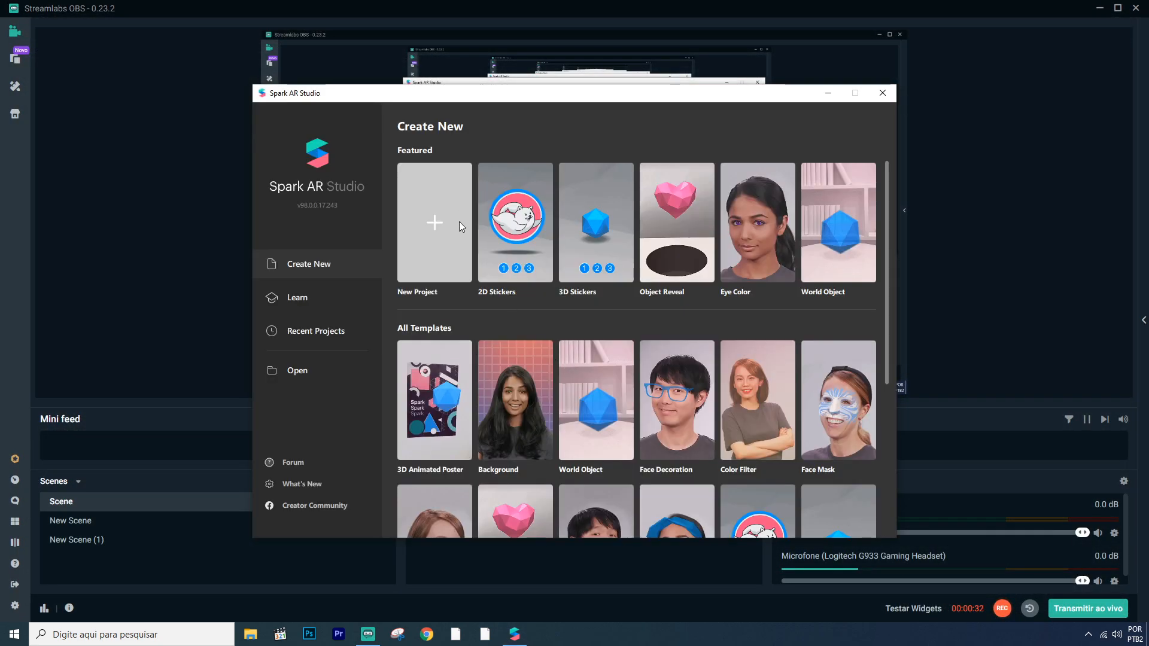
pyautogui.click(421, 209)
pyautogui.click(638, 414)
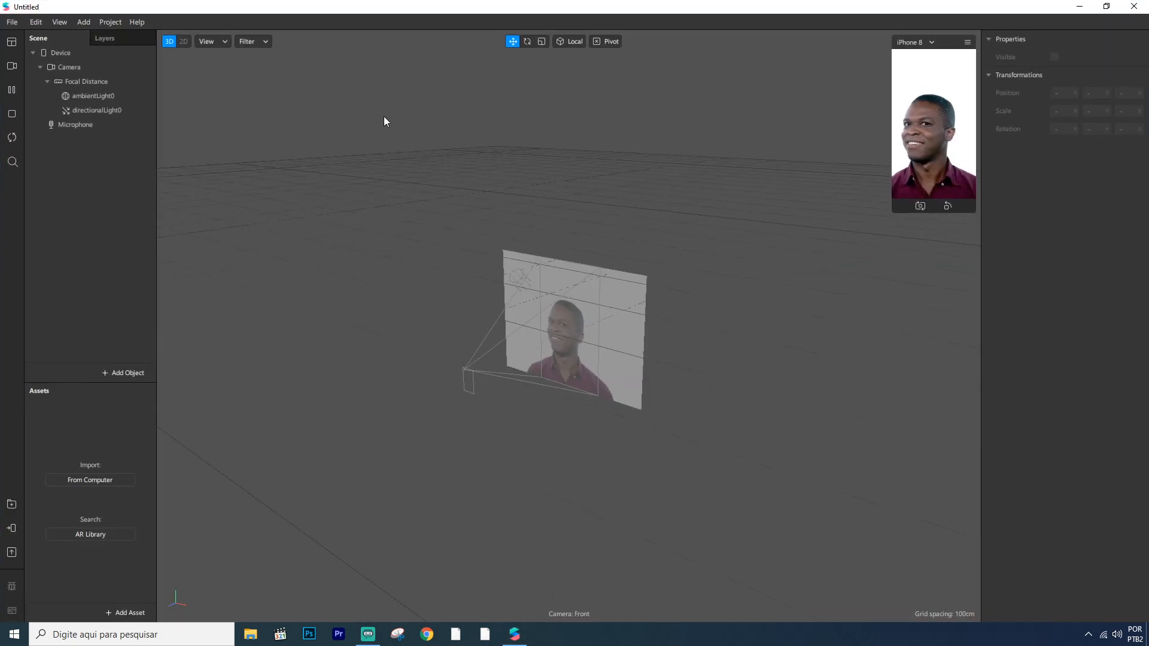
# Use the c922 Pro Stream Webcam as camera input and switch the preview to an enlarged Resizable Window.
pyautogui.click(11, 65)
pyautogui.click(64, 88)
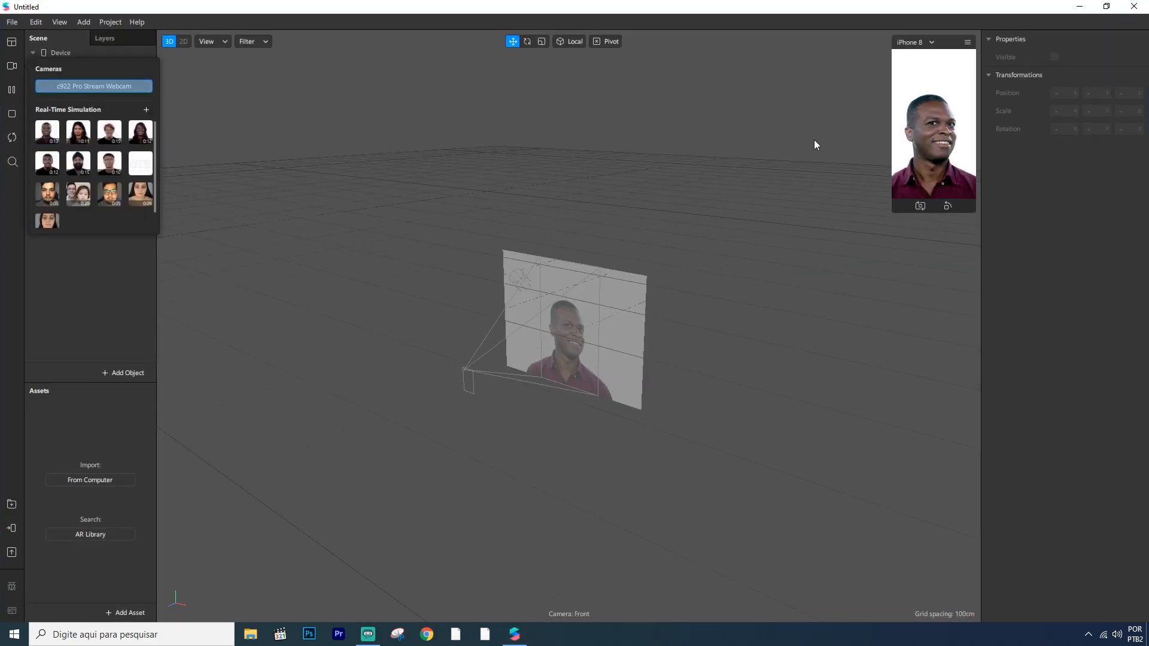
pyautogui.click(925, 45)
pyautogui.click(925, 45)
pyautogui.click(929, 71)
pyautogui.moveTo(892, 214); pyautogui.dragTo(697, 311)
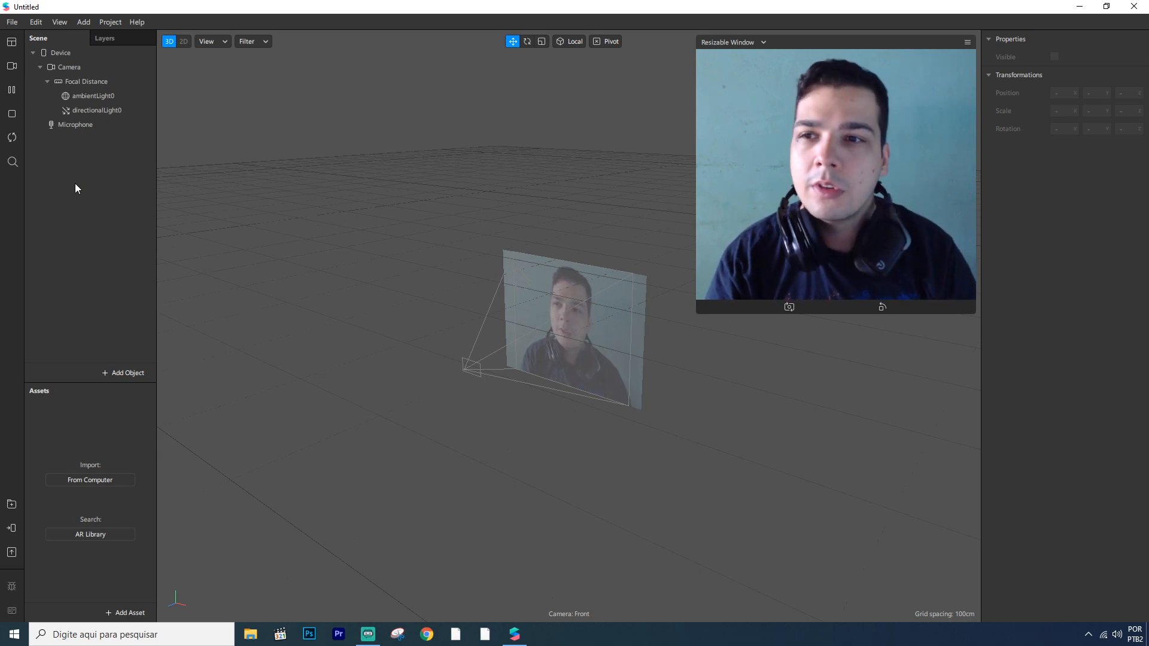
# Add a rectangle to the scene and make its width and height 100% Relative so it fills the canvas.
pyautogui.rightClick(68, 164)
pyautogui.moveTo(114, 176)
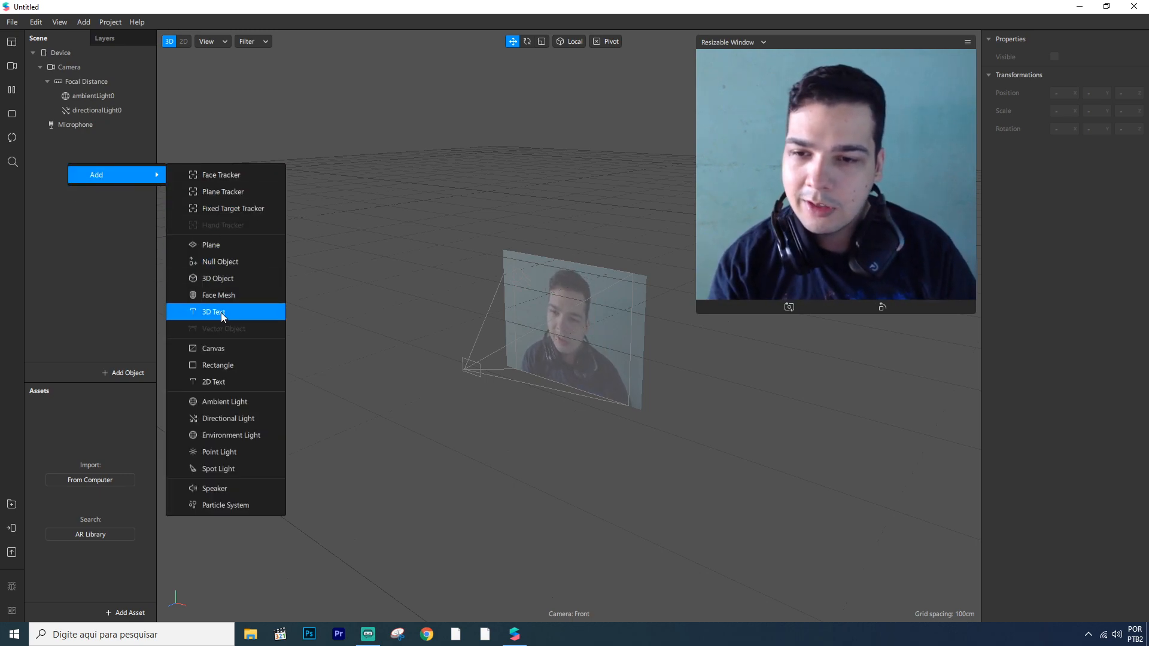
pyautogui.click(223, 369)
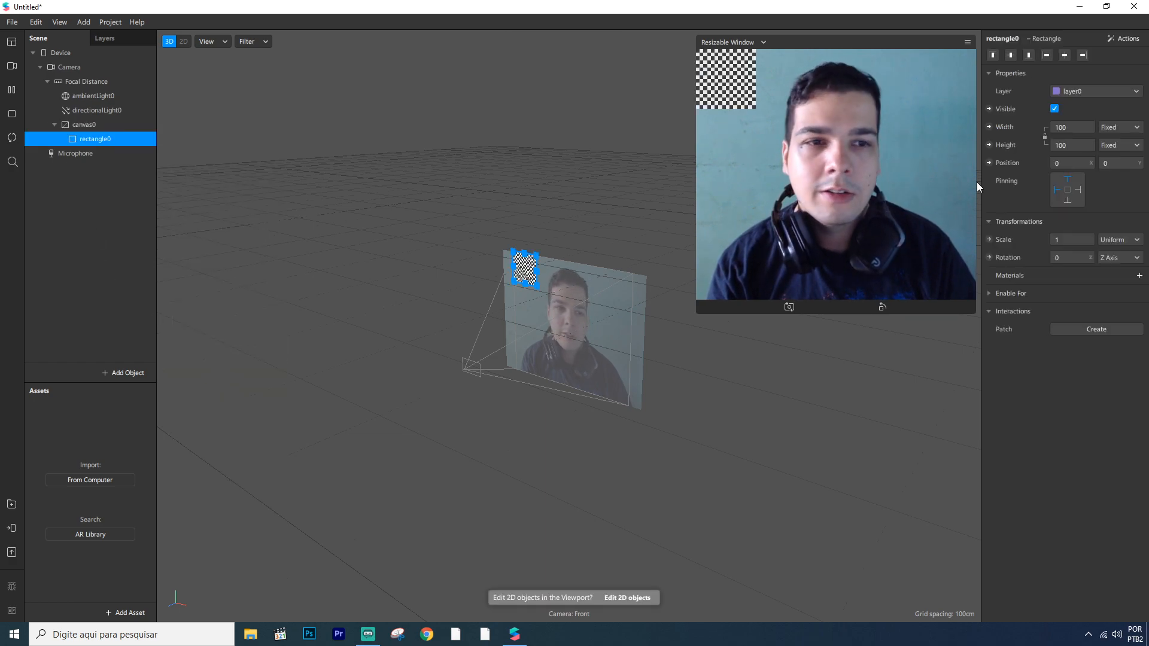
pyautogui.click(1070, 145)
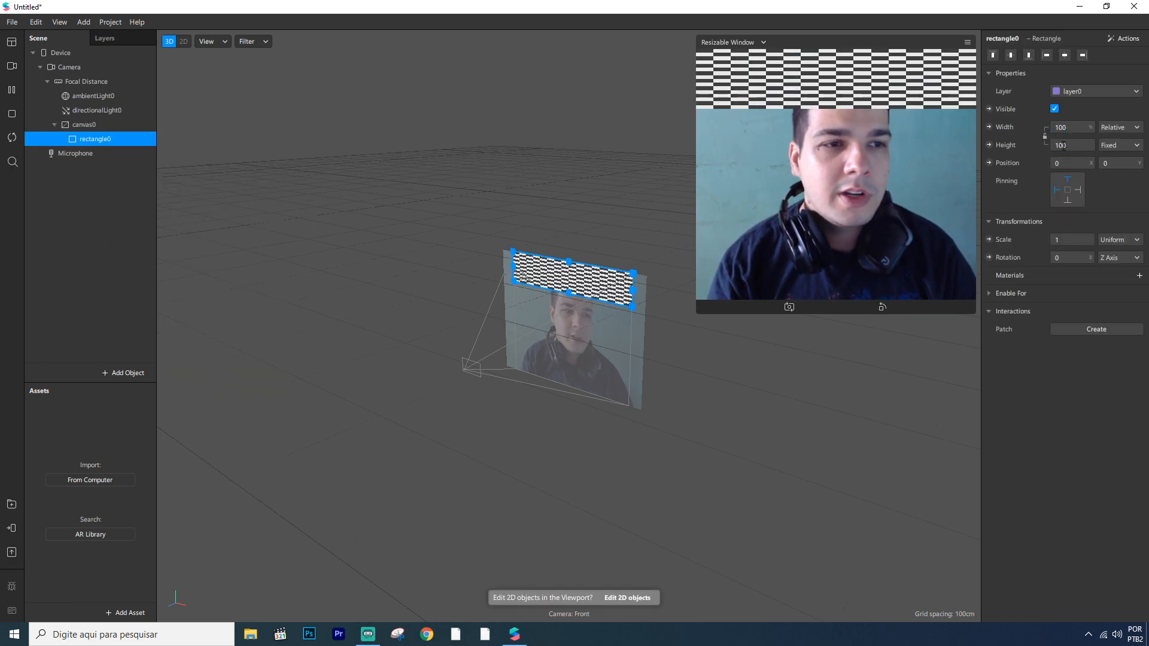
pyautogui.click(1069, 164)
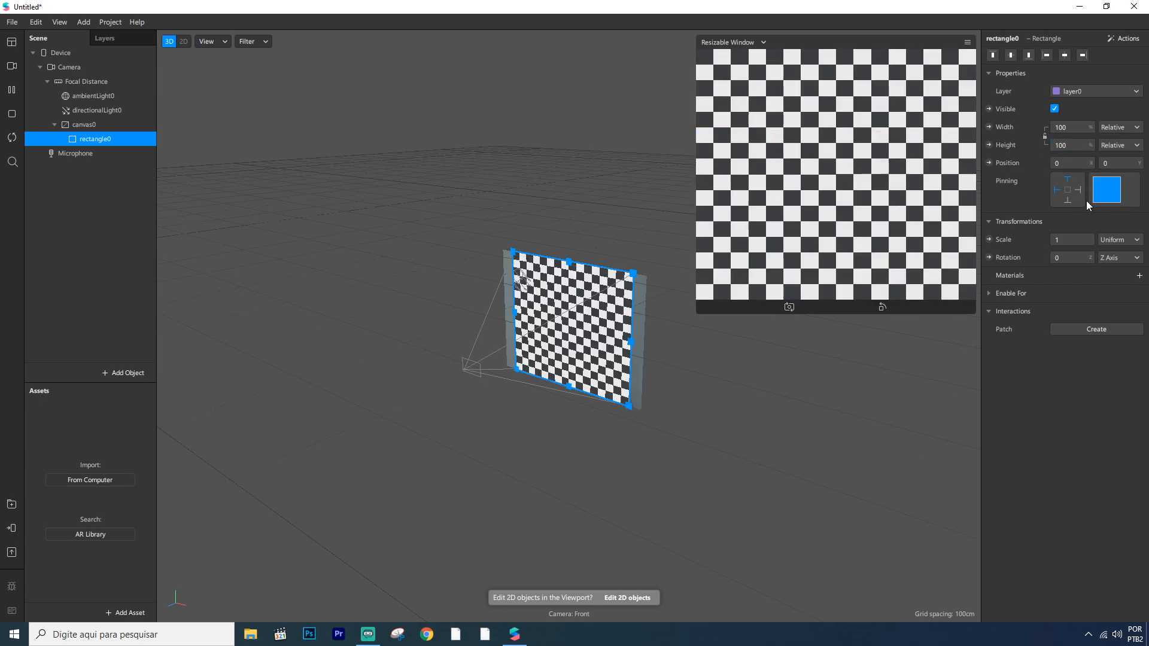
# Create a new material on the rectangle and set its shader type to Flat.
pyautogui.click(1138, 276)
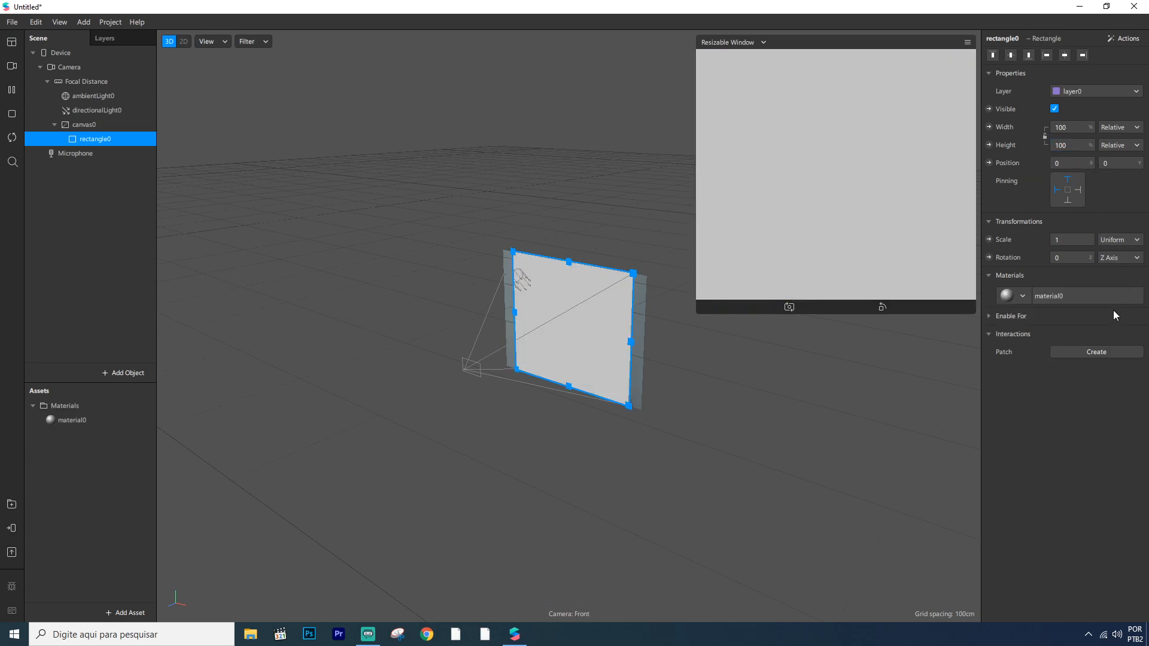
pyautogui.click(1072, 297)
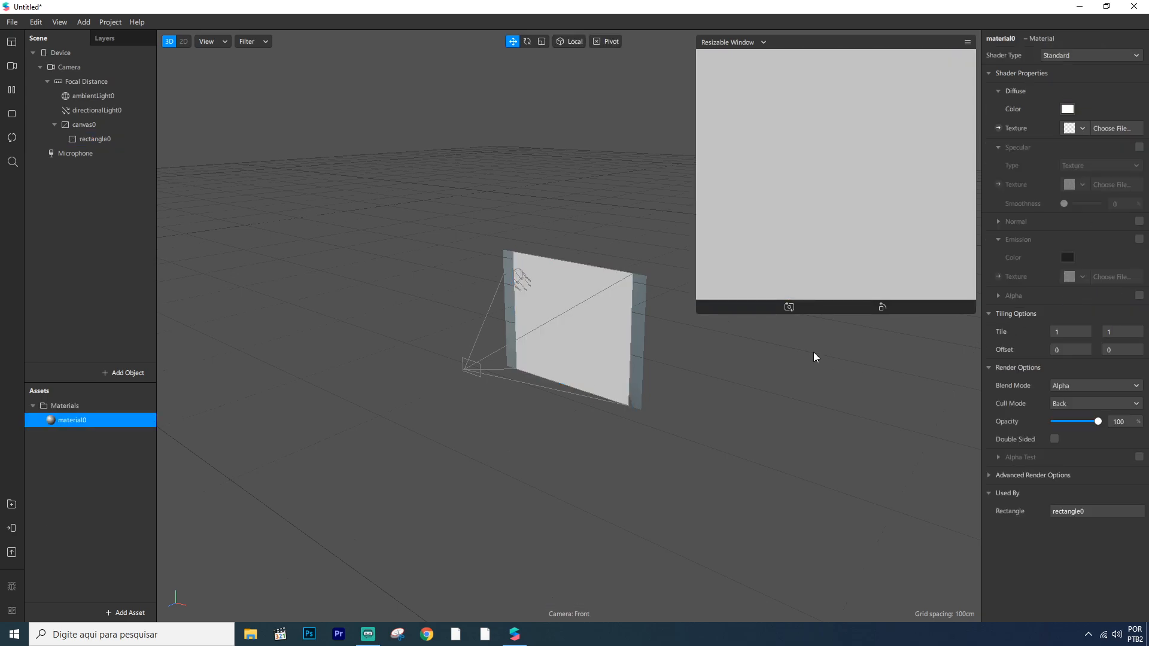
pyautogui.click(1069, 52)
pyautogui.click(1062, 61)
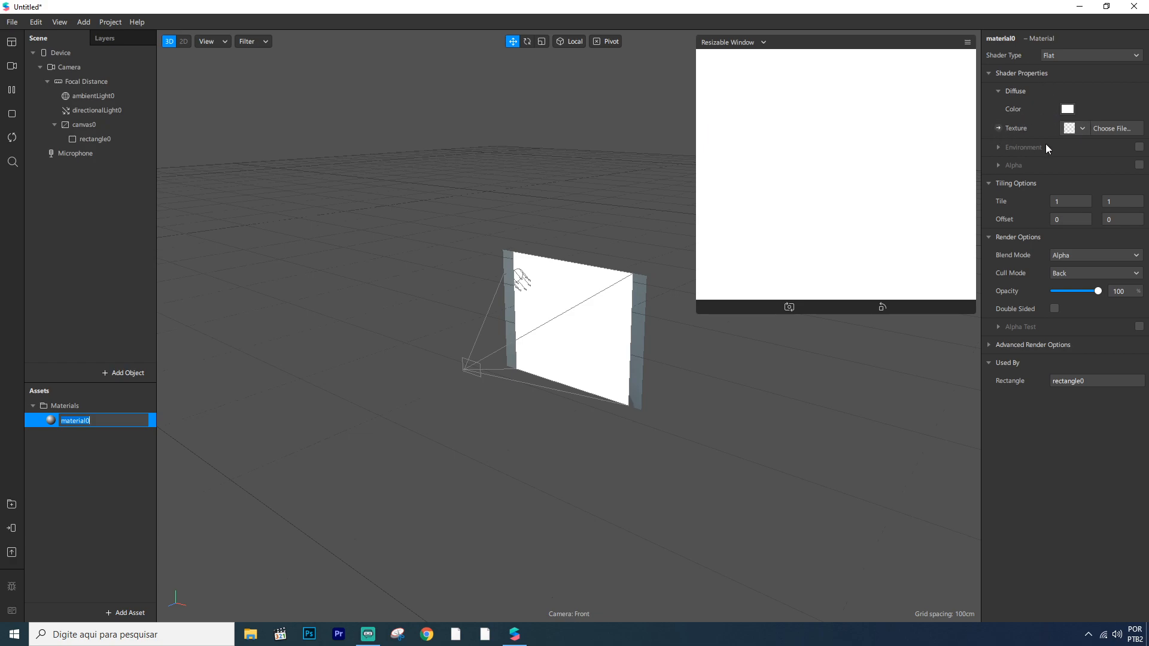
pyautogui.click(1067, 109)
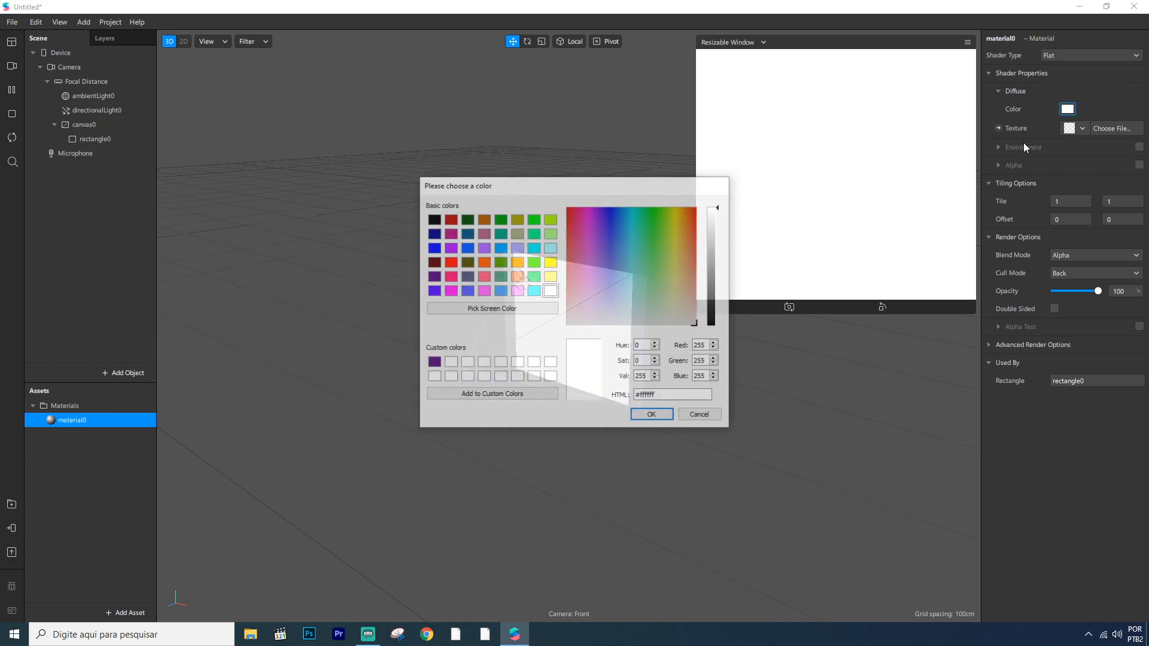
pyautogui.click(533, 262)
pyautogui.click(550, 262)
pyautogui.click(550, 276)
pyautogui.click(533, 262)
pyautogui.click(701, 415)
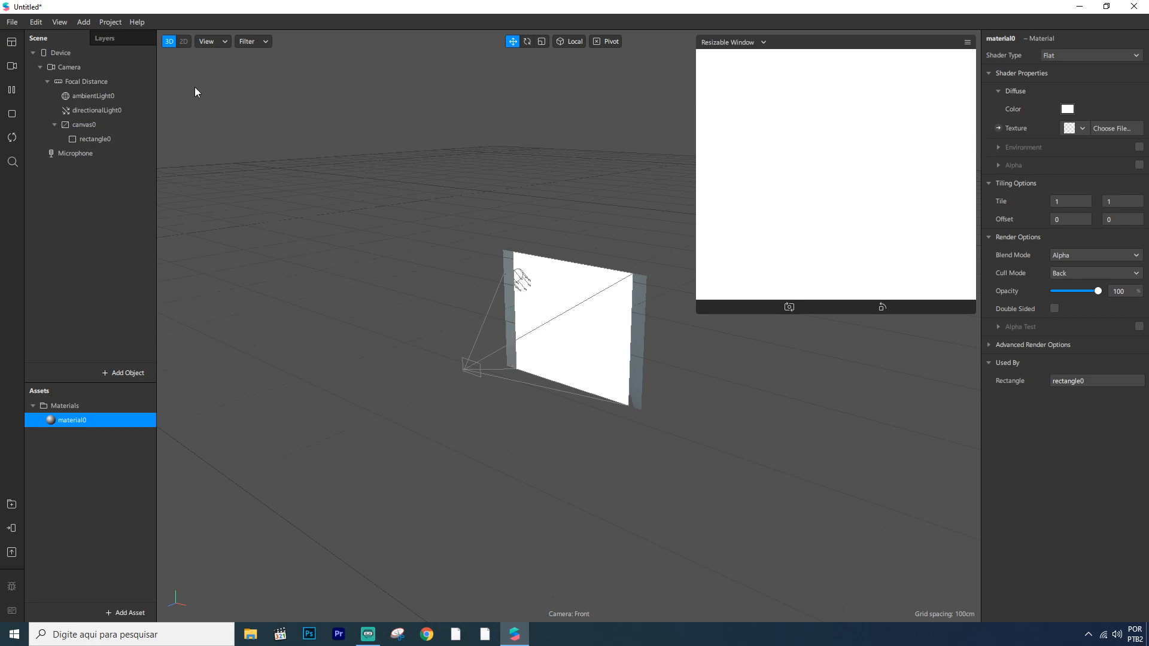
# Add Hair segmentation to the camera, removing Facebook as a platform.
pyautogui.click(70, 69)
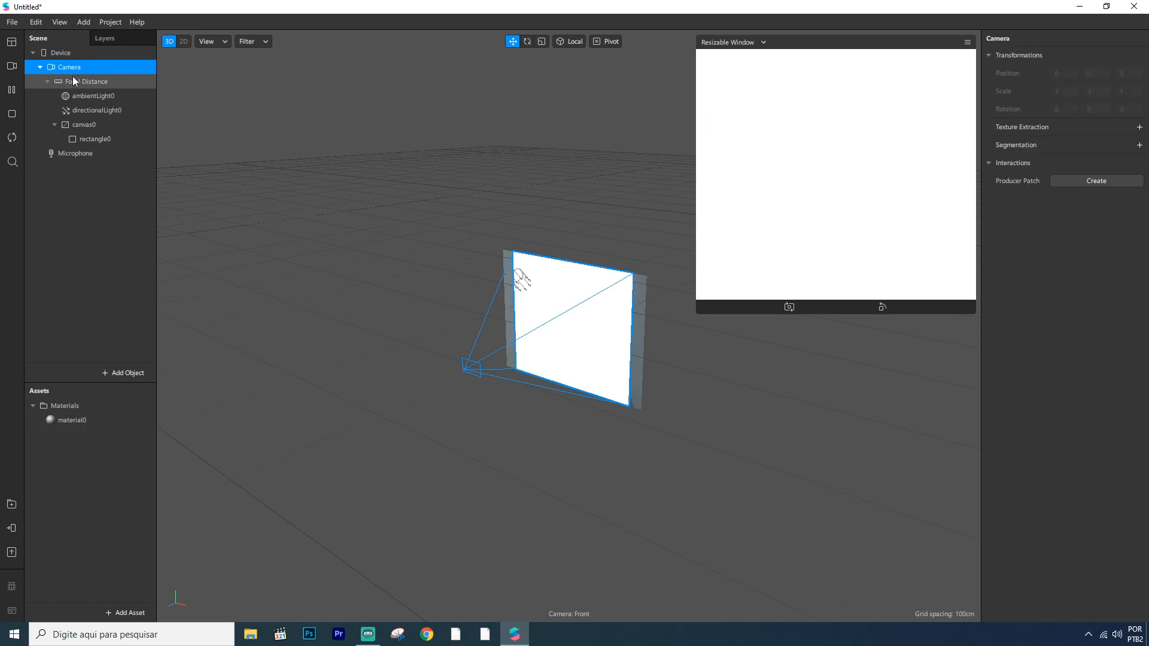
pyautogui.click(1139, 146)
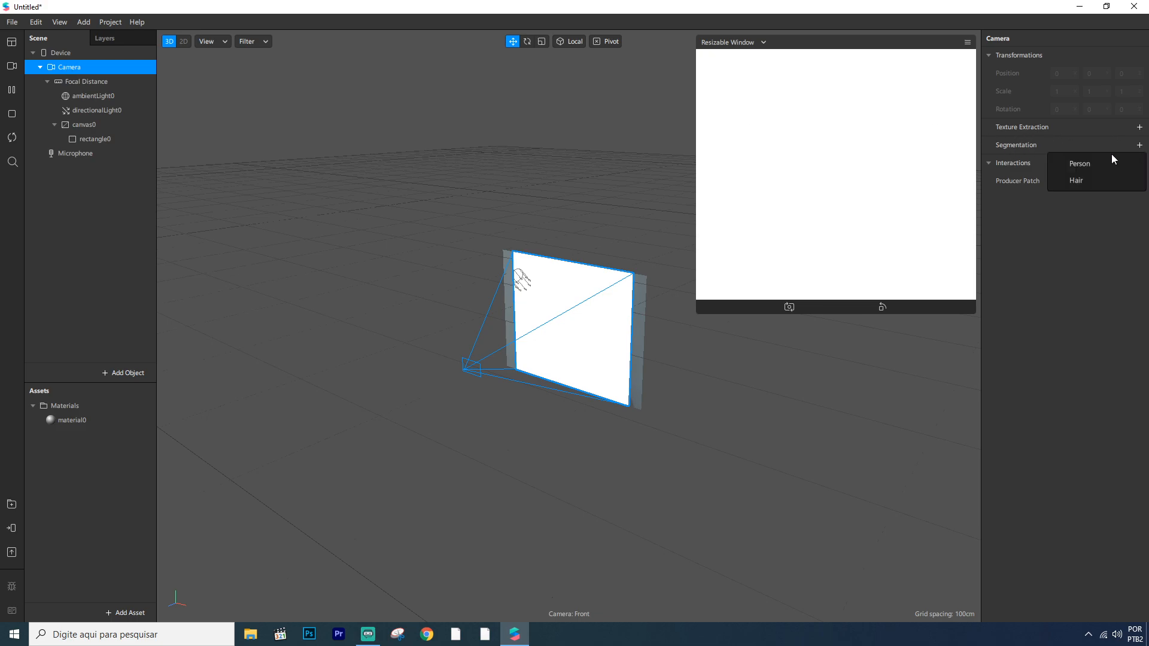
pyautogui.click(1079, 181)
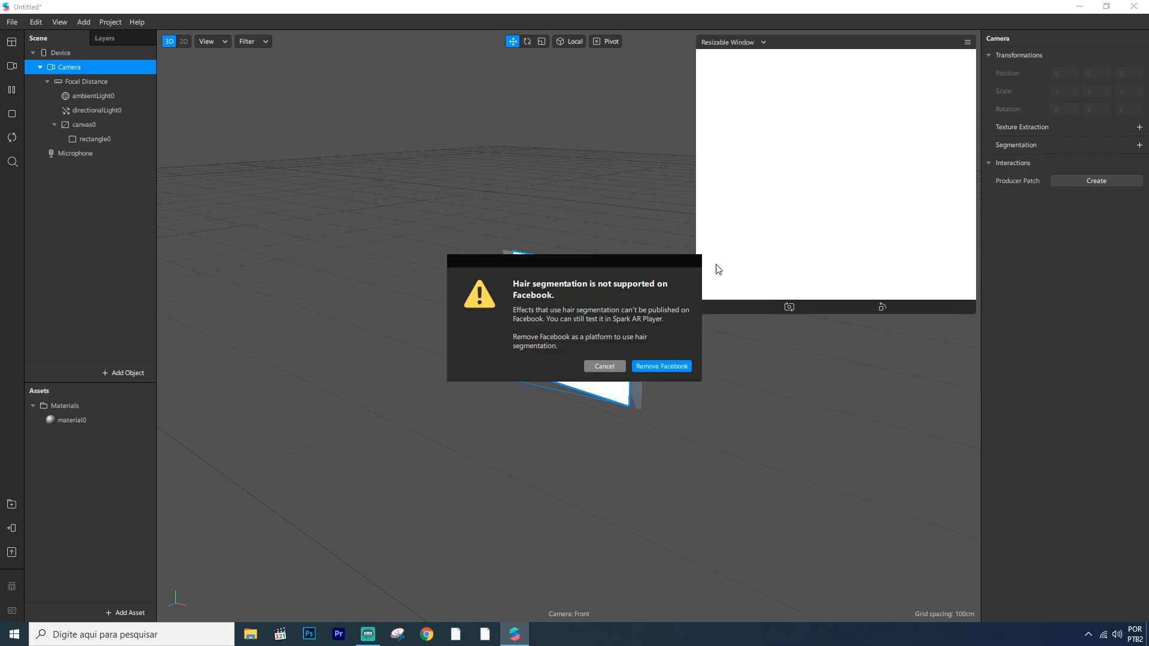
pyautogui.click(667, 367)
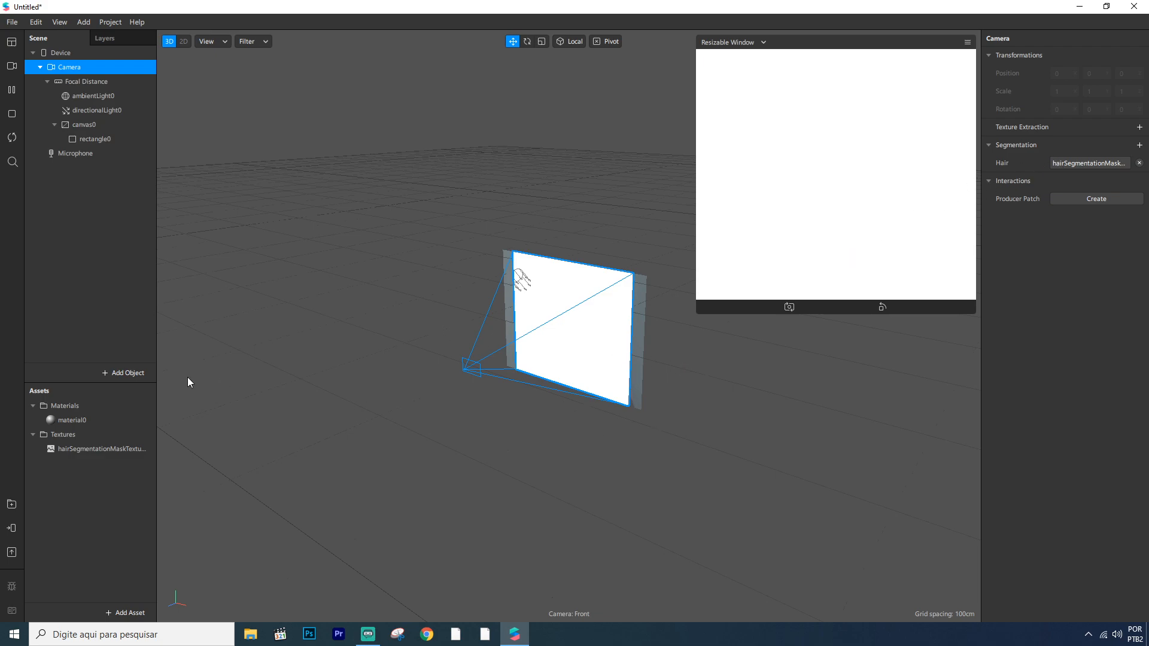
# Enable Alpha on the rectangle's material, using the hair segmentation mask as its alpha texture.
pyautogui.click(74, 421)
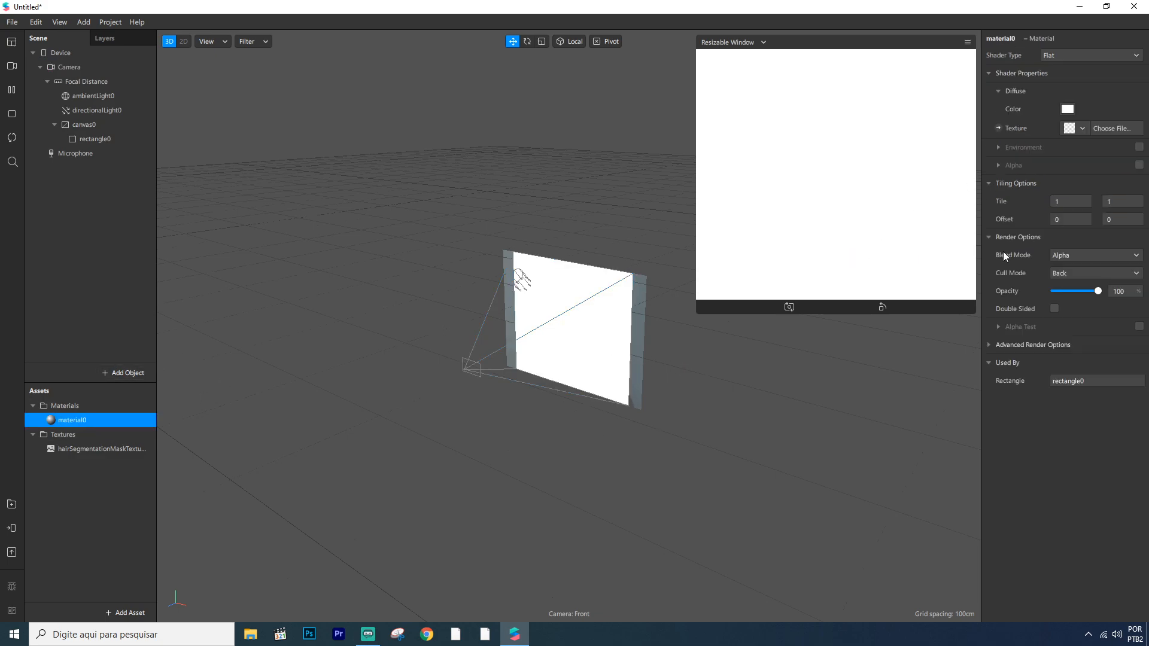
pyautogui.click(1140, 165)
pyautogui.click(1082, 202)
pyautogui.click(1069, 217)
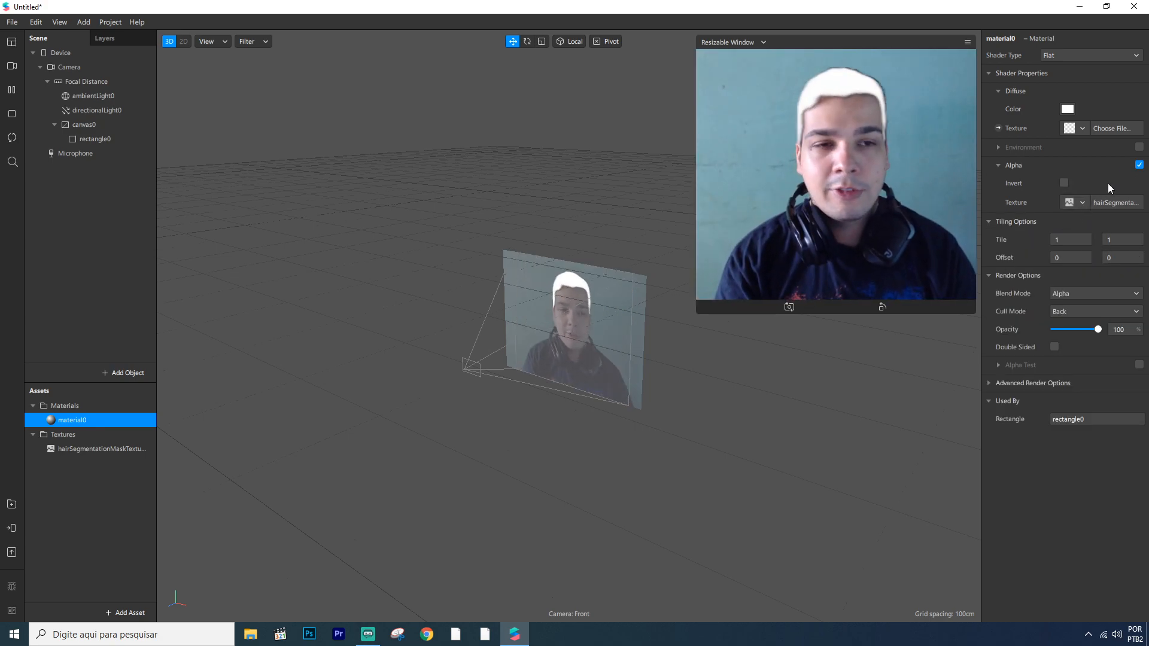
pyautogui.click(1139, 165)
pyautogui.click(1139, 166)
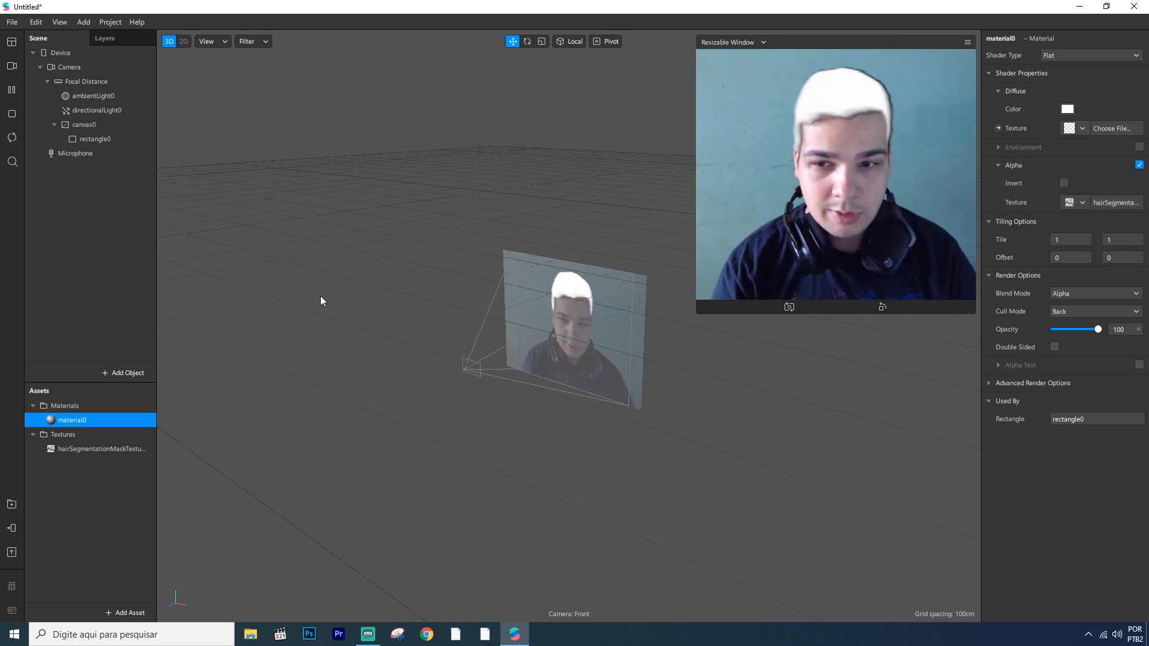
# Create a patch for the material's diffuse texture and reposition it to leave room for input patches.
pyautogui.click(998, 129)
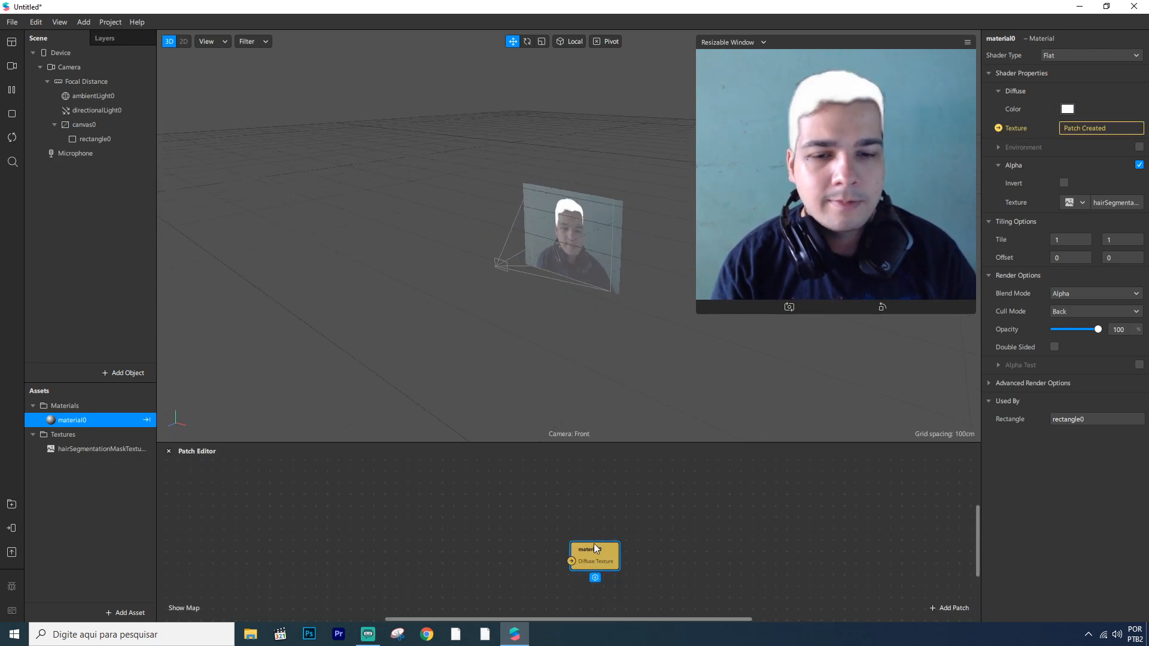
pyautogui.rightClick(488, 551)
pyautogui.click(348, 569)
pyautogui.rightClick(371, 560)
pyautogui.click(638, 529)
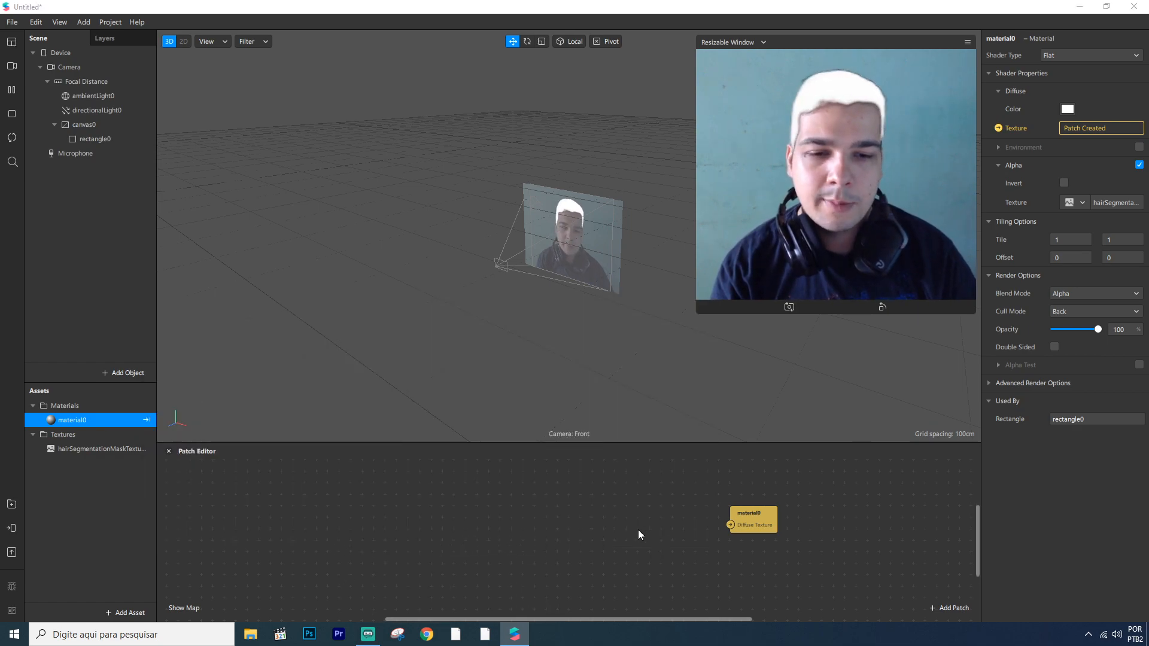
# Add an Option Picker patch of type Color and connect its output to the material's Diffuse Texture.
pyautogui.rightClick(578, 534)
pyautogui.write('option')
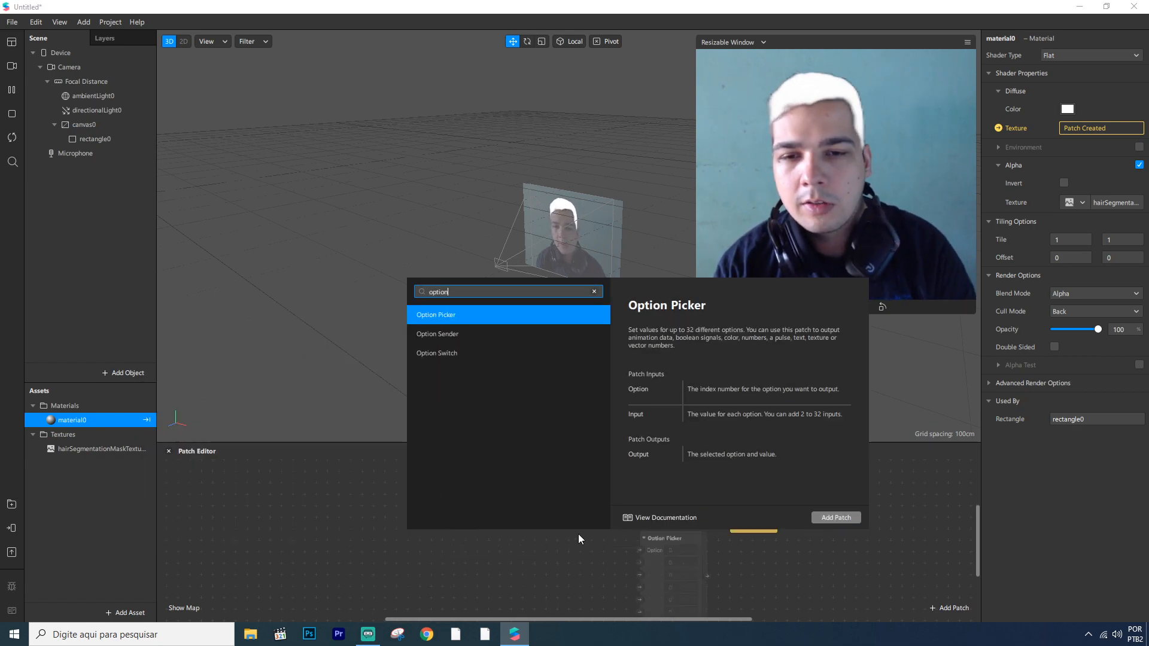
pyautogui.press('Return')
pyautogui.moveTo(680, 540); pyautogui.dragTo(608, 480)
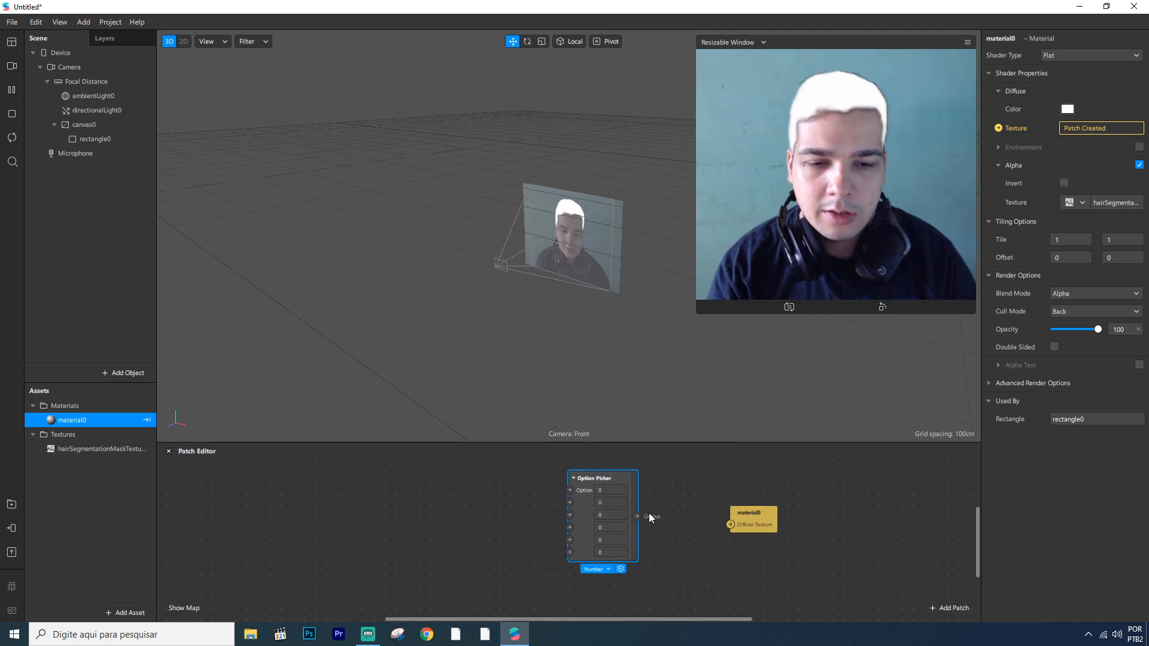
pyautogui.click(602, 569)
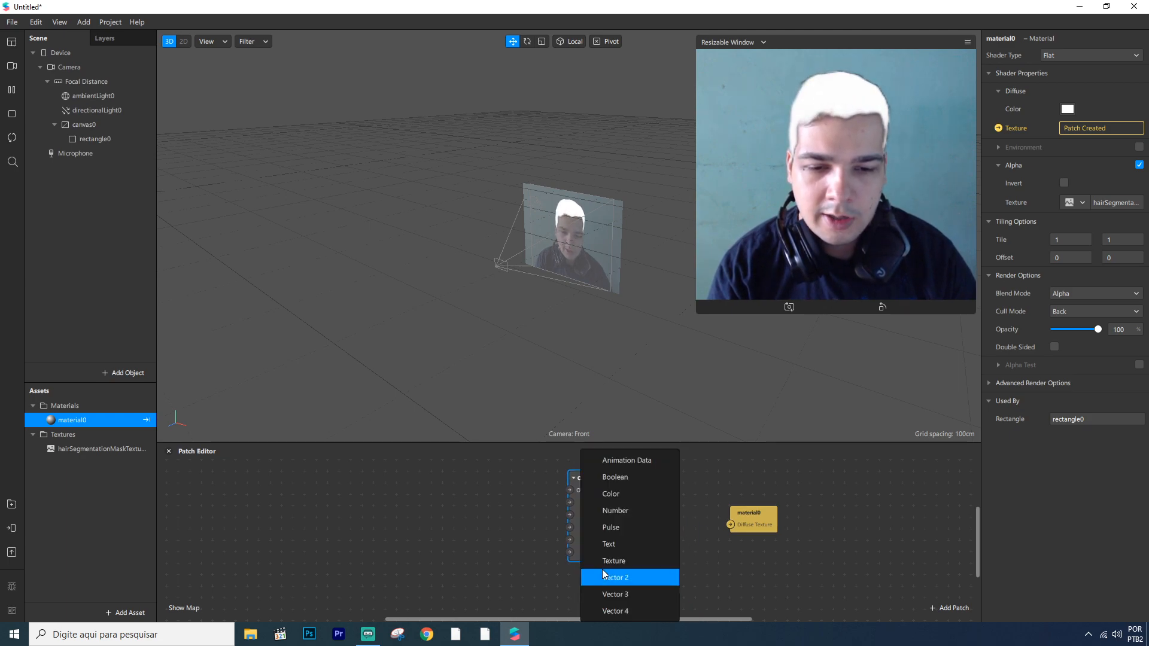
pyautogui.click(624, 495)
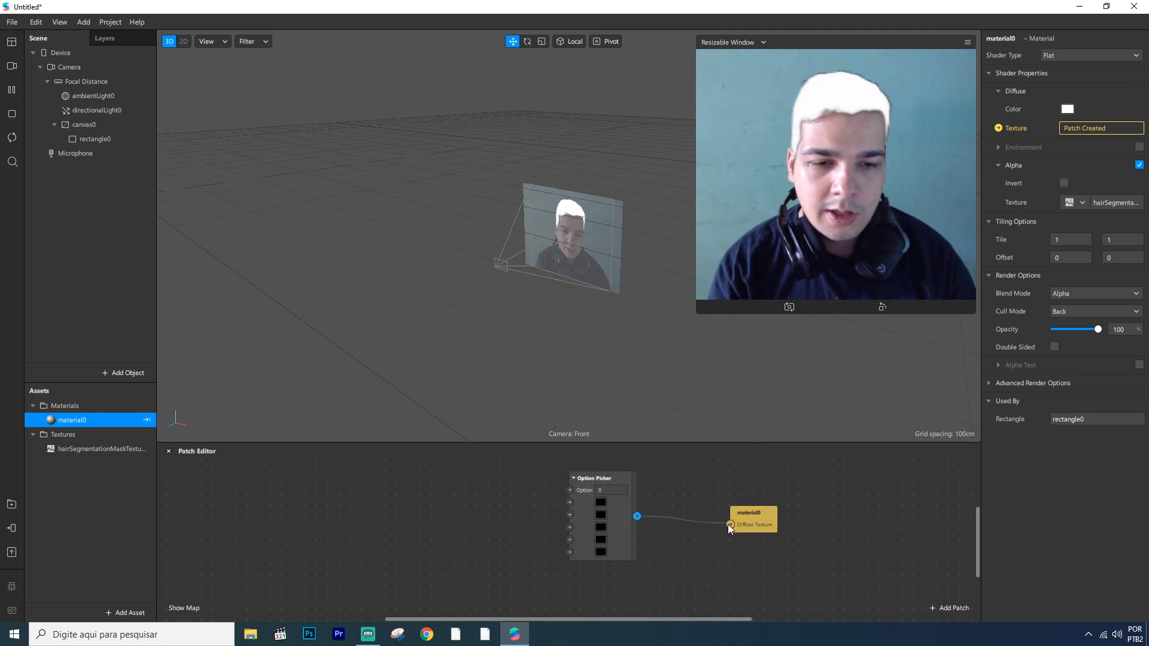
pyautogui.moveTo(728, 523); pyautogui.dragTo(731, 525)
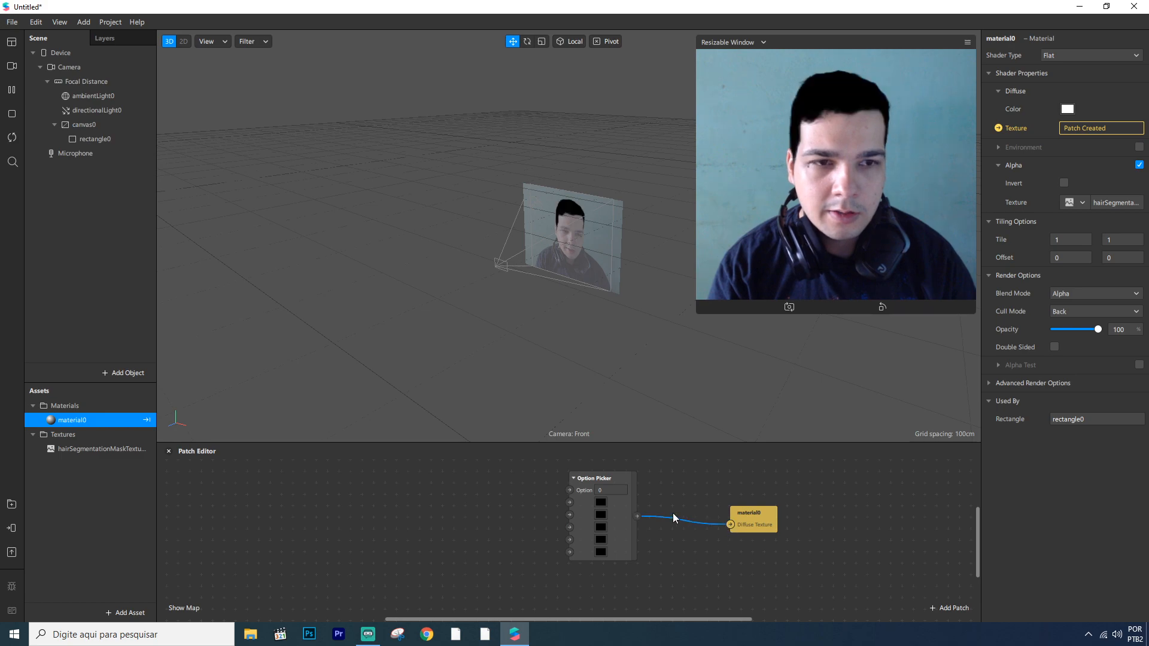
# Set the Option Picker's first colour to white and its second to pink.
pyautogui.click(601, 503)
pyautogui.click(551, 283)
pyautogui.click(653, 423)
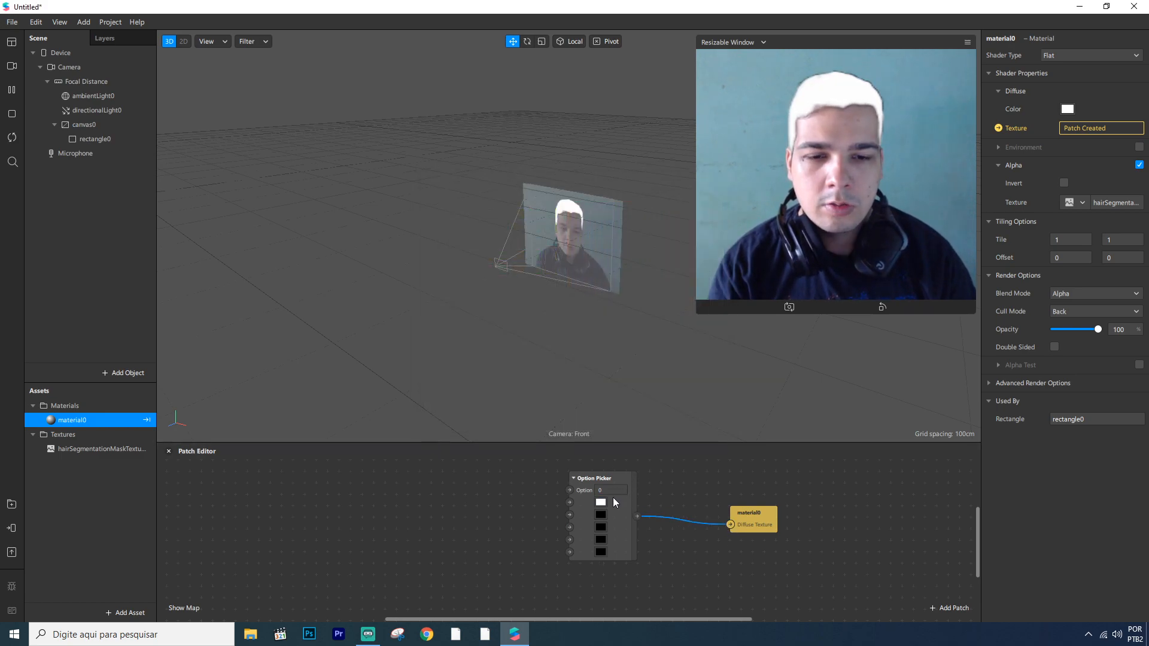
pyautogui.click(601, 515)
pyautogui.click(450, 269)
pyautogui.click(653, 423)
# Set the Option Picker's remaining three colours to blue, green and red, in that order.
pyautogui.click(601, 527)
pyautogui.click(434, 240)
pyautogui.click(652, 424)
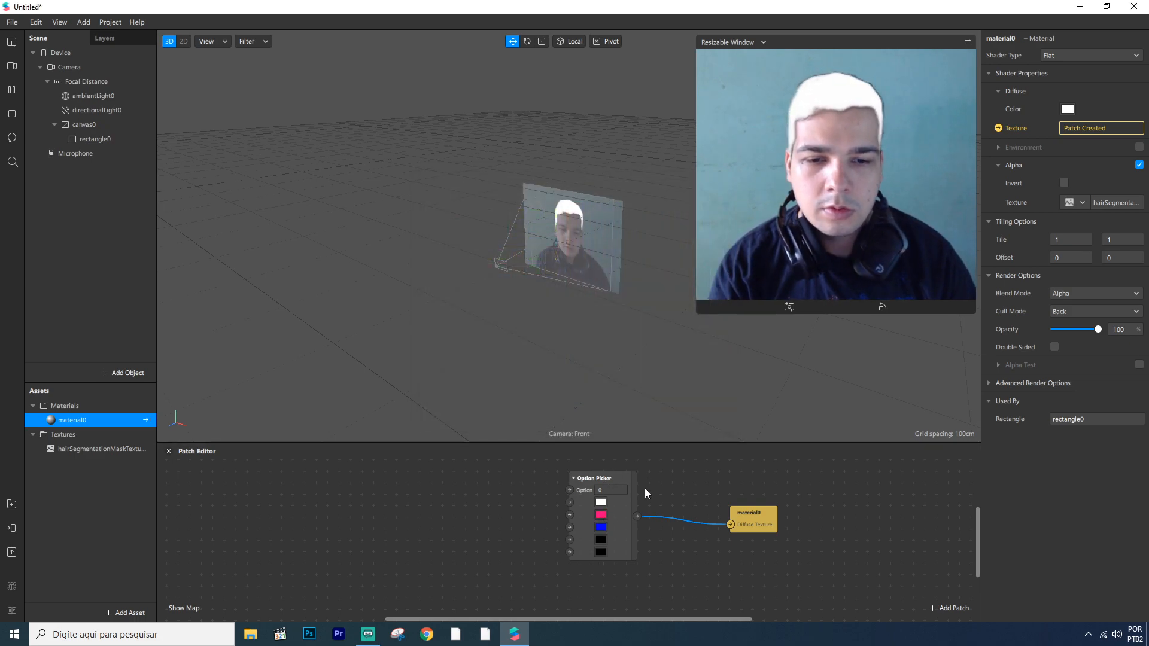
pyautogui.click(601, 540)
pyautogui.click(533, 254)
pyautogui.click(652, 424)
pyautogui.click(601, 552)
pyautogui.click(449, 258)
pyautogui.click(653, 424)
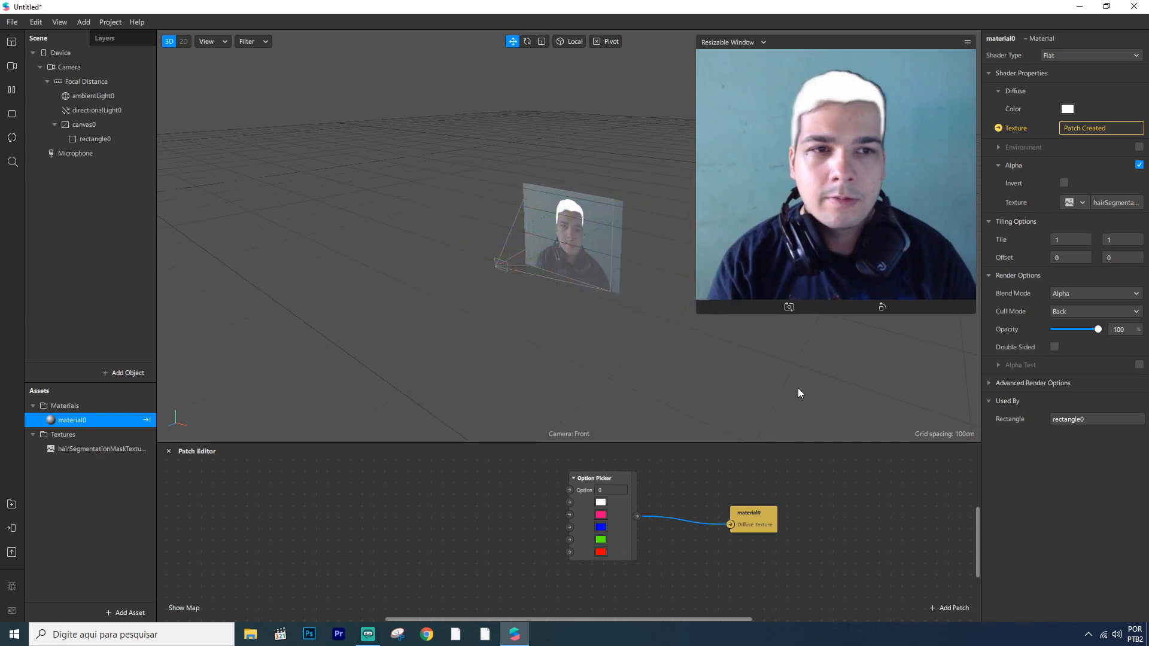
# Preview the hair colours by setting the Option Picker's option number to 1, 2 and 3.
pyautogui.click(606, 491)
pyautogui.write('1')
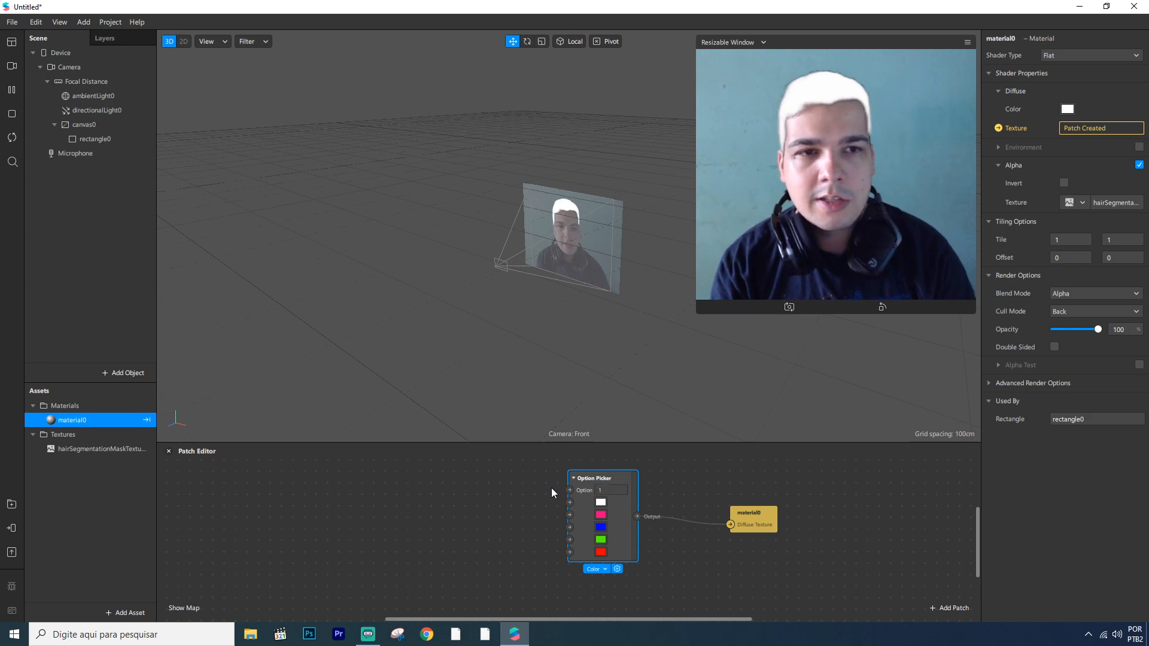
pyautogui.write('2')
pyautogui.press('Return')
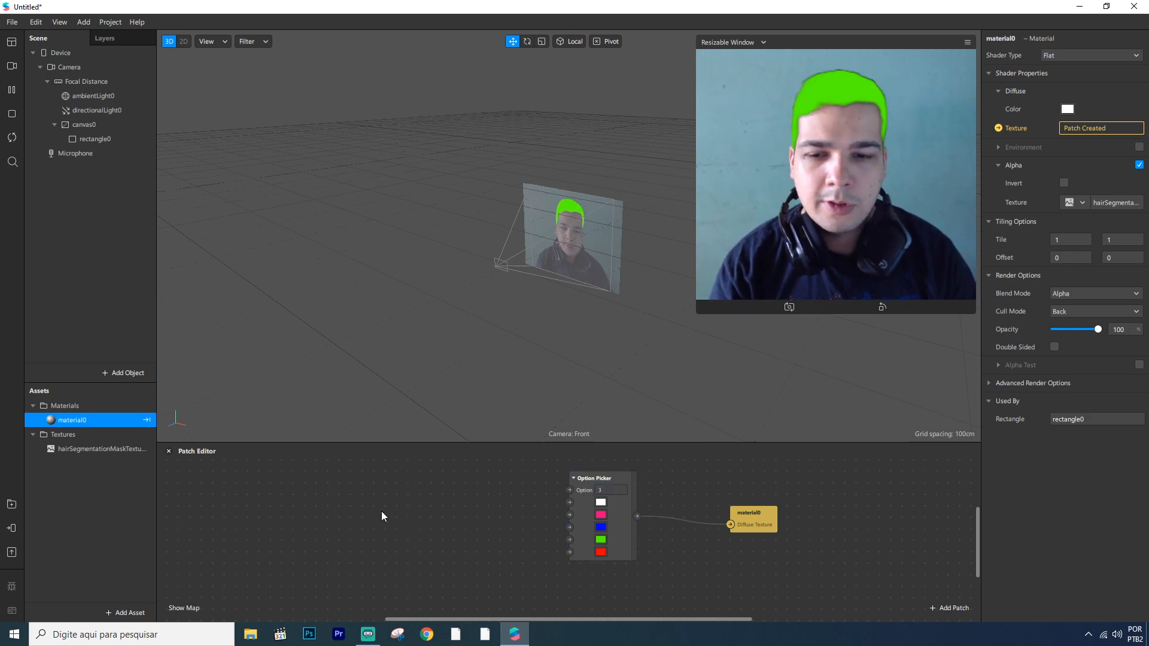
# Add a Screen Tap patch and connect its tap output to the Increase input of a new Counter patch.
pyautogui.rightClick(344, 516)
pyautogui.write('scre')
pyautogui.press('Return')
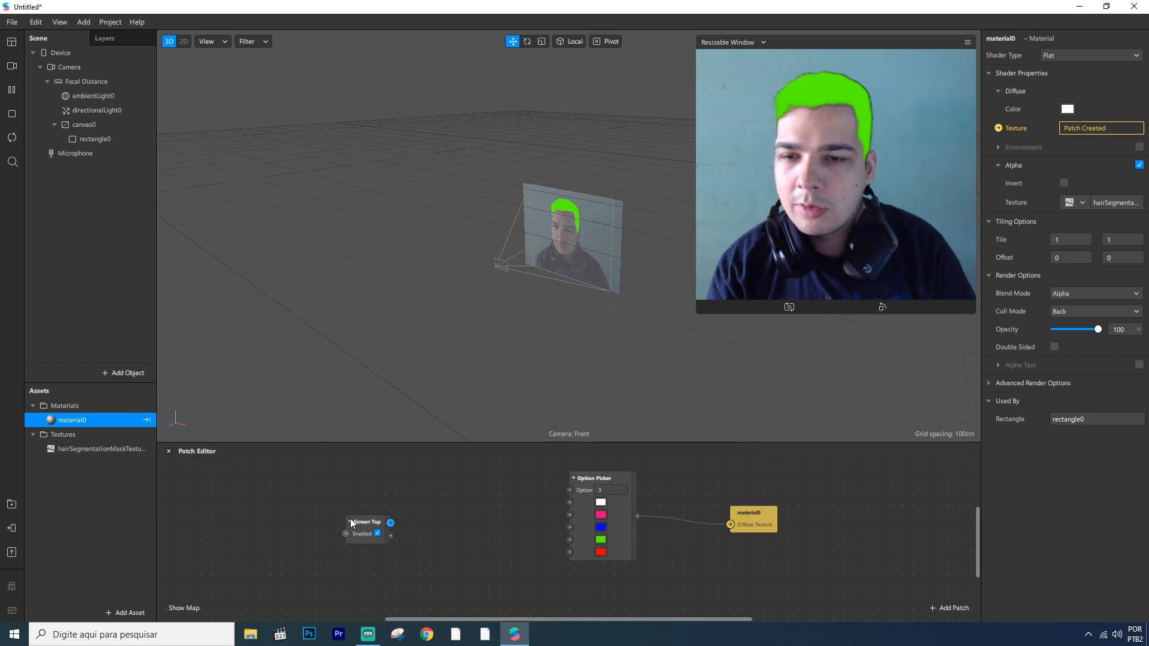
pyautogui.moveTo(389, 523); pyautogui.dragTo(425, 526)
pyautogui.write('count')
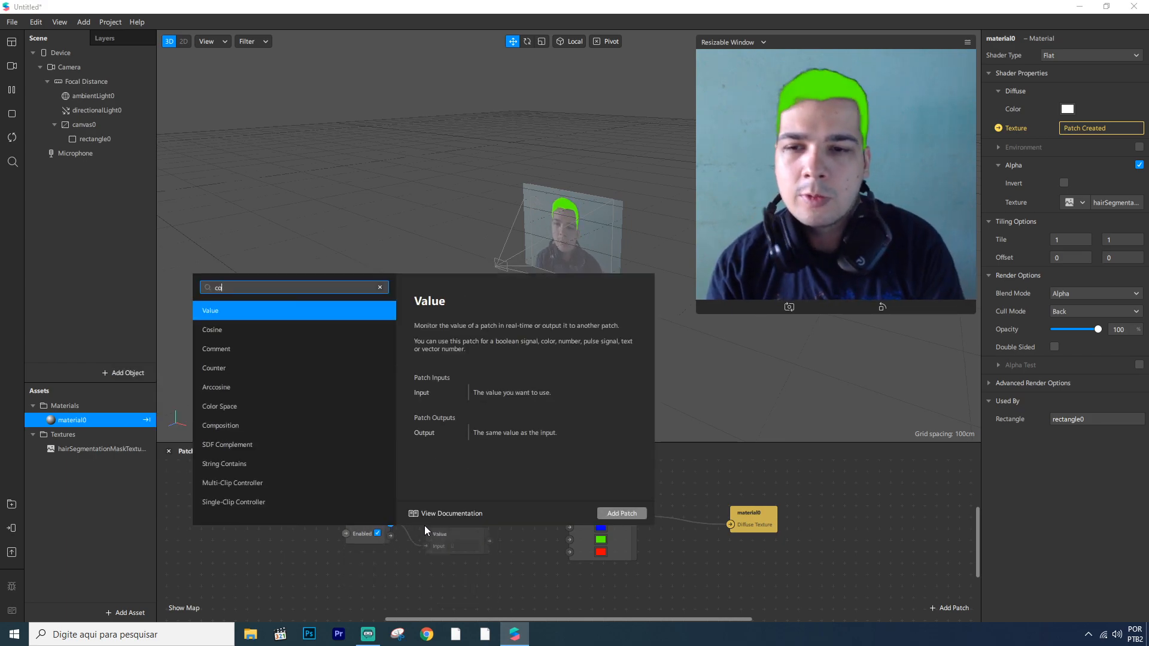
pyautogui.press('Return')
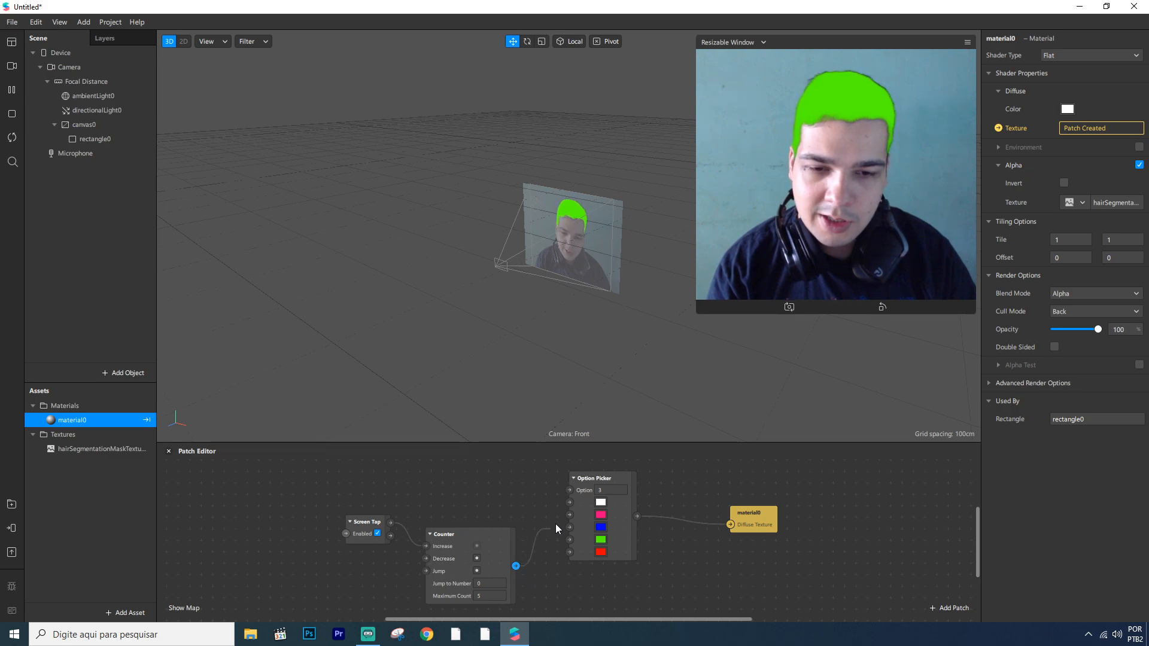
# Line up the Counter and Screen Tap patches beside the Option Picker and test the tap-driven colour change in the preview.
pyautogui.moveTo(492, 540); pyautogui.dragTo(487, 495)
pyautogui.moveTo(371, 530); pyautogui.dragTo(365, 521)
pyautogui.click(879, 213)
pyautogui.click(873, 205)
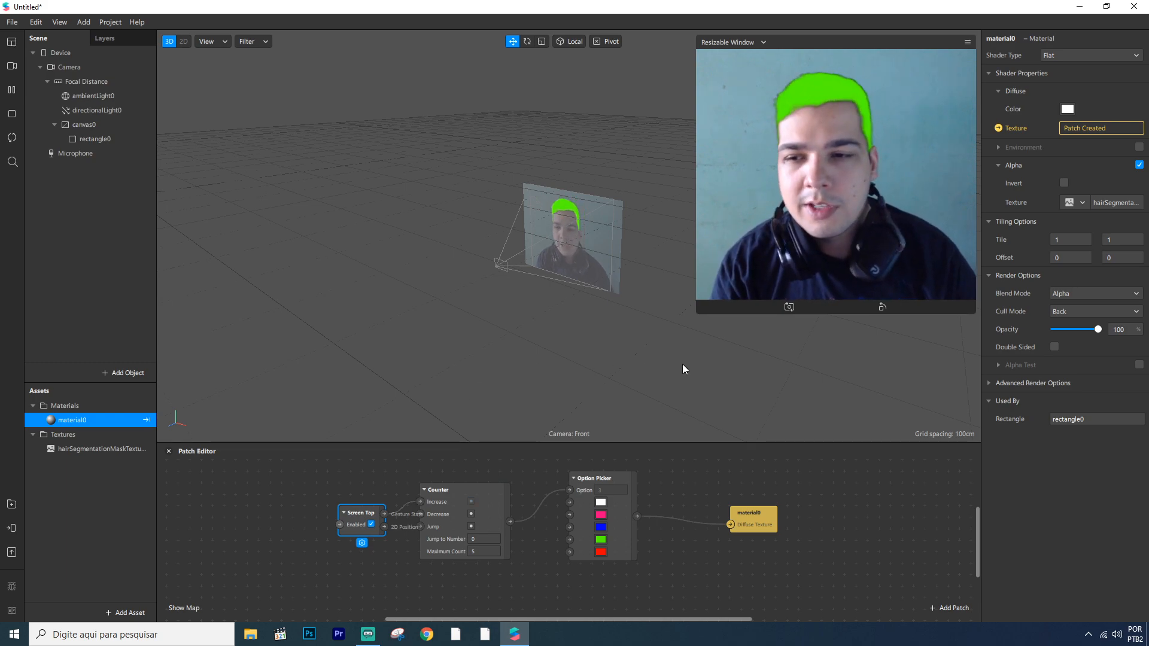
# Set the hair material's blend mode to Add and its opacity to 51%.
pyautogui.moveTo(1098, 331); pyautogui.dragTo(1075, 330)
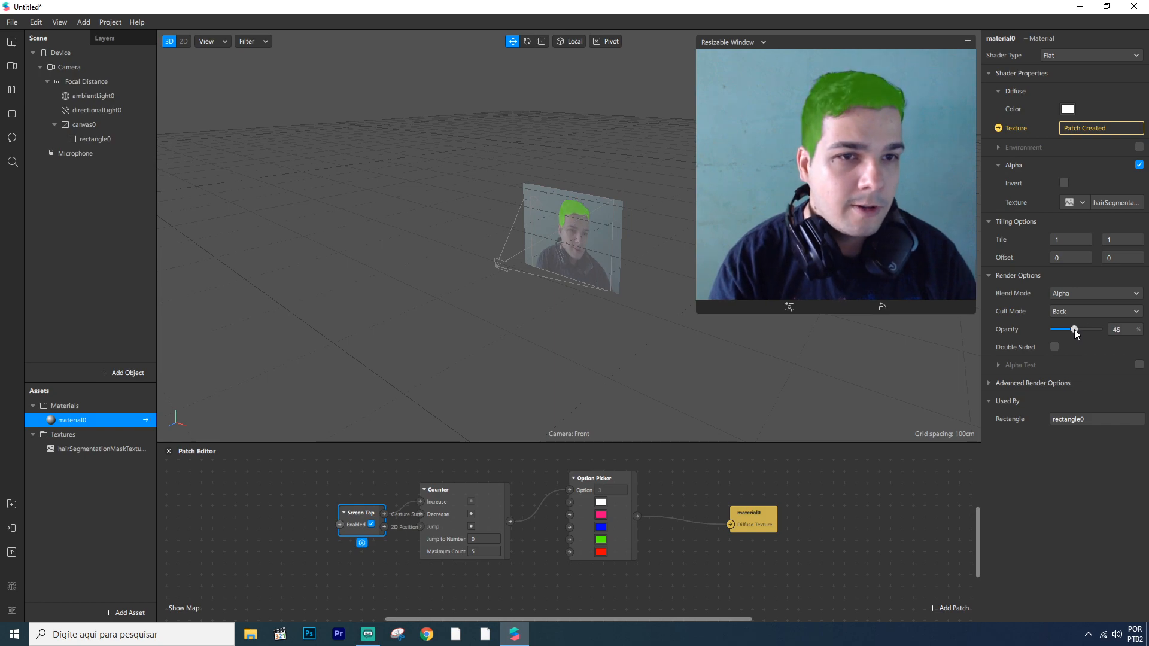
pyautogui.click(1095, 293)
pyautogui.click(1071, 309)
pyautogui.click(1076, 330)
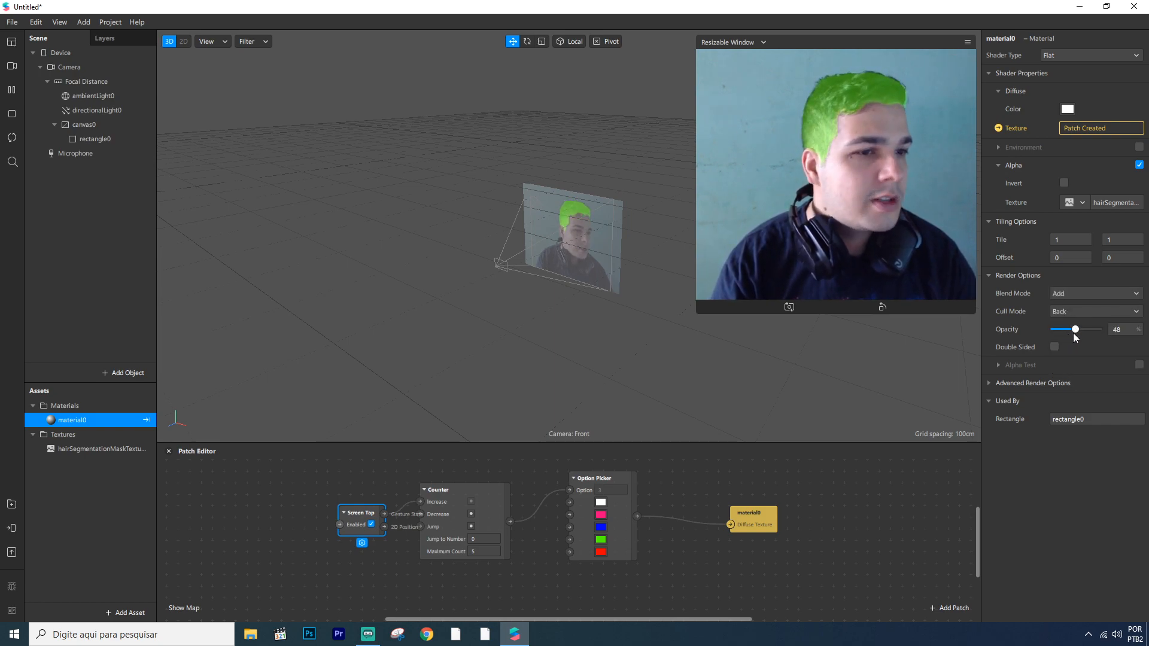
pyautogui.moveTo(1073, 333); pyautogui.dragTo(1075, 333)
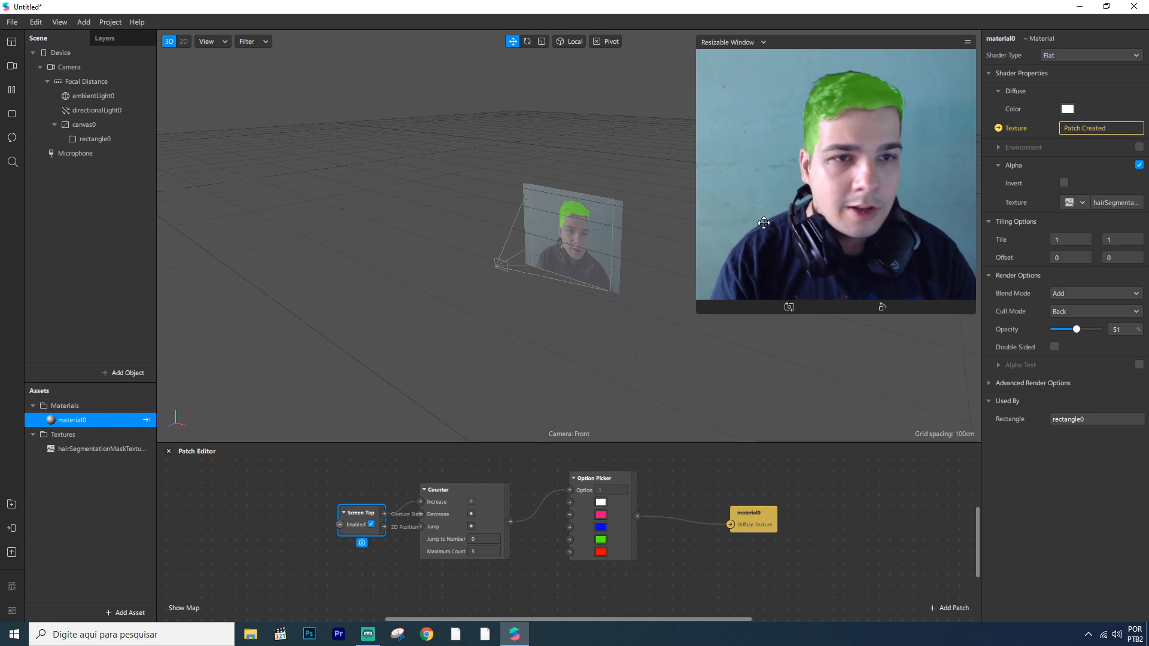
# Tap through the hair colours in the preview to check how they look with the blended material.
pyautogui.click(905, 183)
pyautogui.click(907, 182)
pyautogui.click(906, 182)
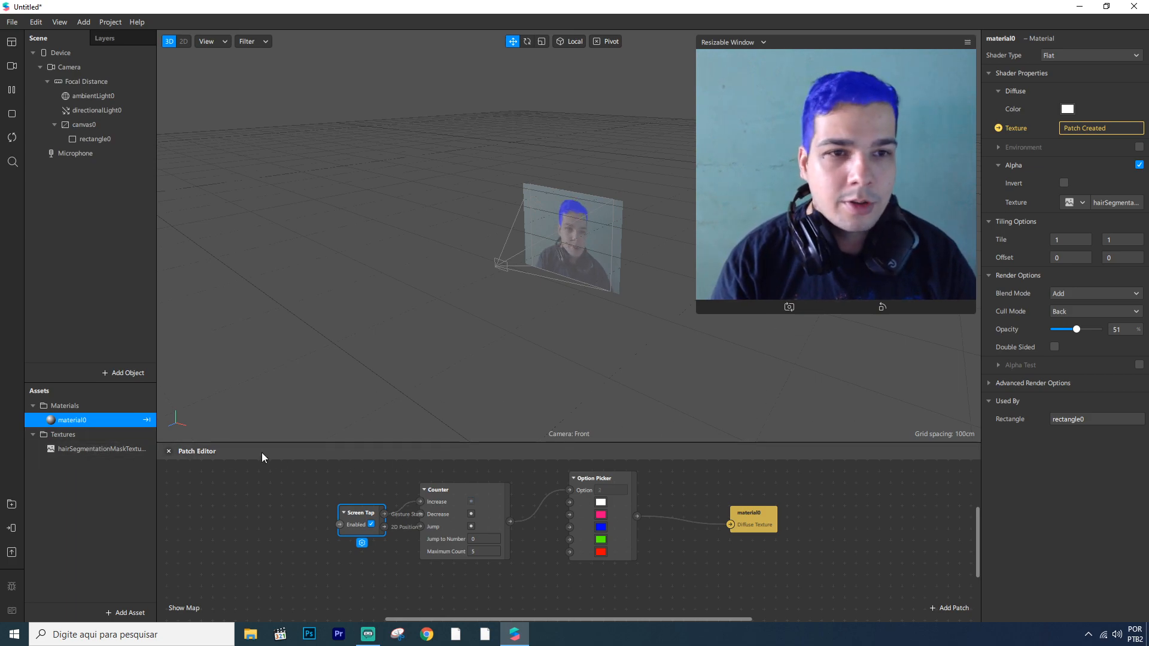
# Turn off the depth test and depth writing in the hair material's advanced render options.
pyautogui.click(1004, 386)
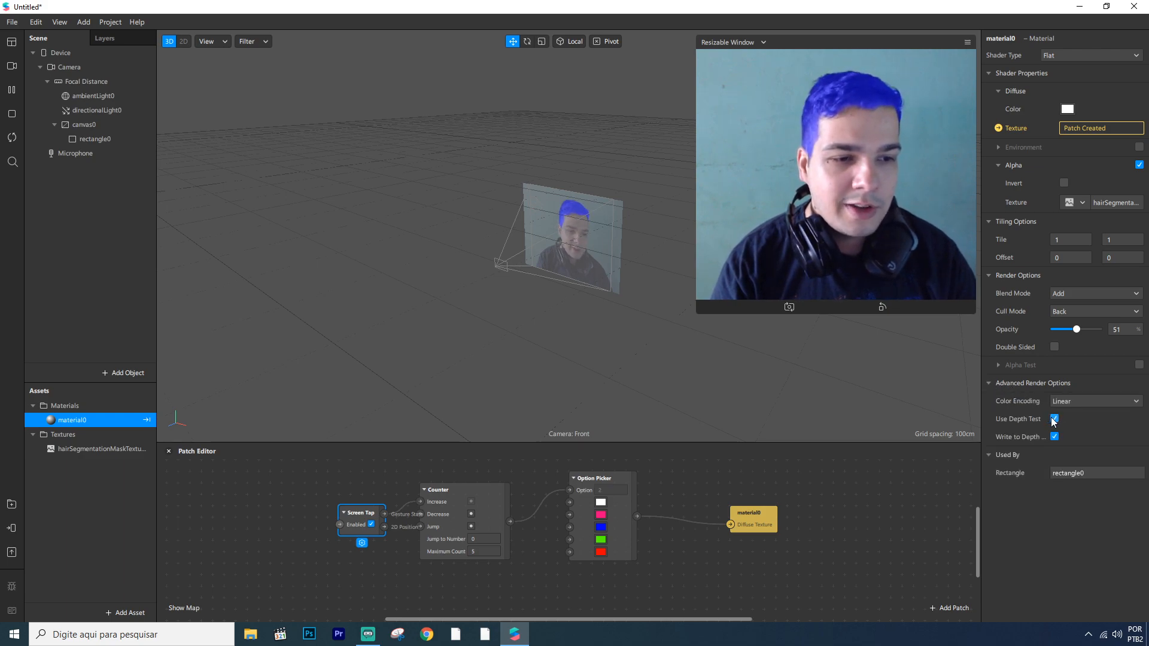
pyautogui.click(950, 489)
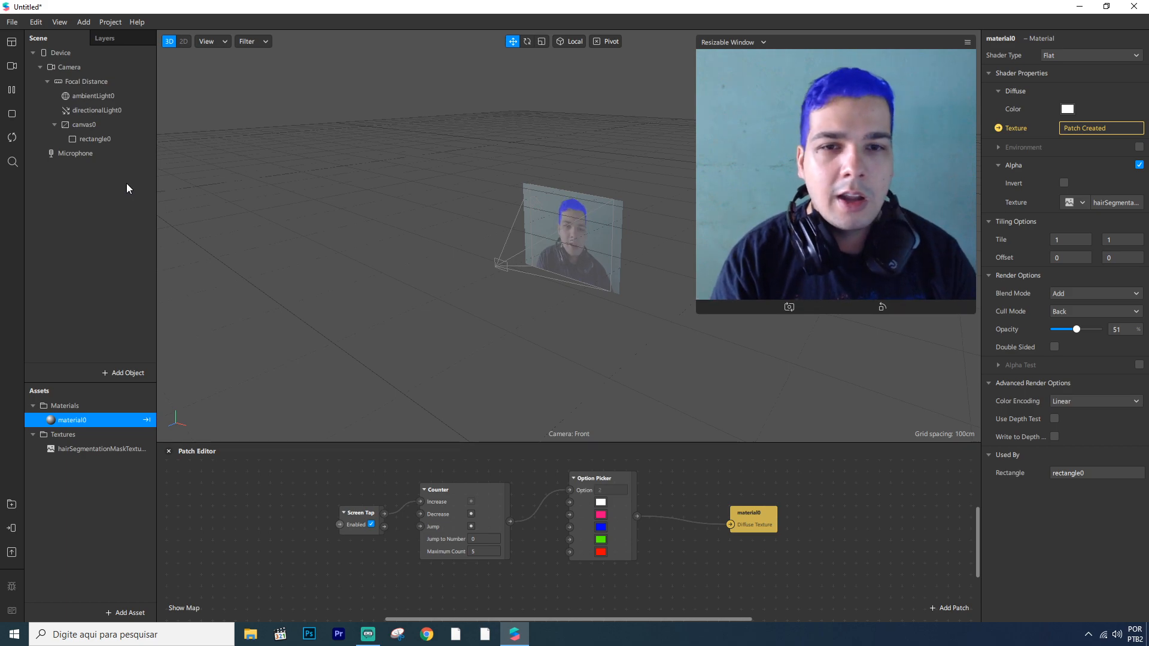
# Add a Face Tracker to the scene.
pyautogui.rightClick(98, 182)
pyautogui.moveTo(166, 196)
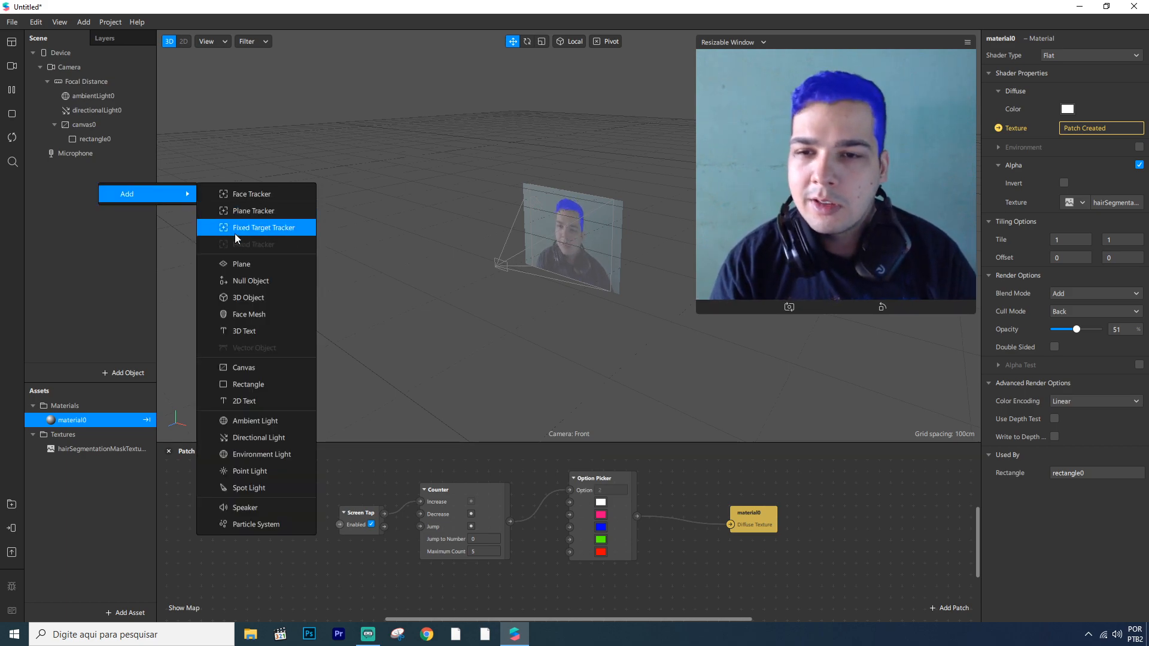
pyautogui.click(251, 194)
# Add two Face Mesh objects as children of the face tracker.
pyautogui.rightClick(94, 155)
pyautogui.moveTo(182, 171)
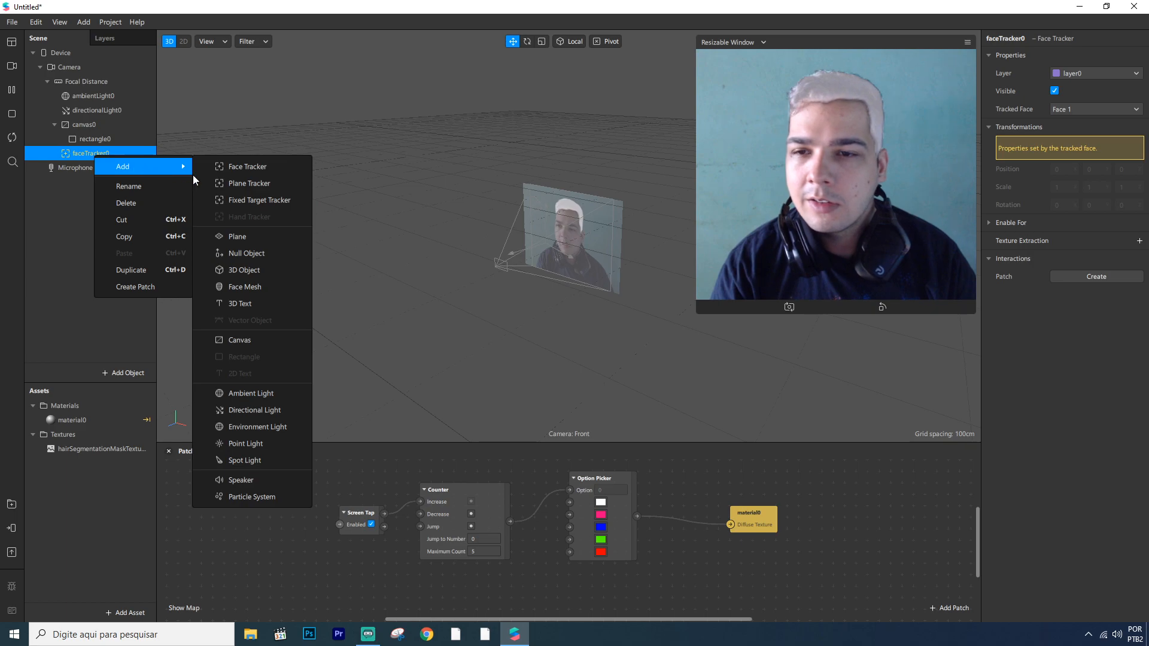
pyautogui.click(252, 287)
pyautogui.rightClick(94, 153)
pyautogui.click(87, 165)
pyautogui.click(91, 154)
pyautogui.rightClick(91, 157)
pyautogui.moveTo(168, 168)
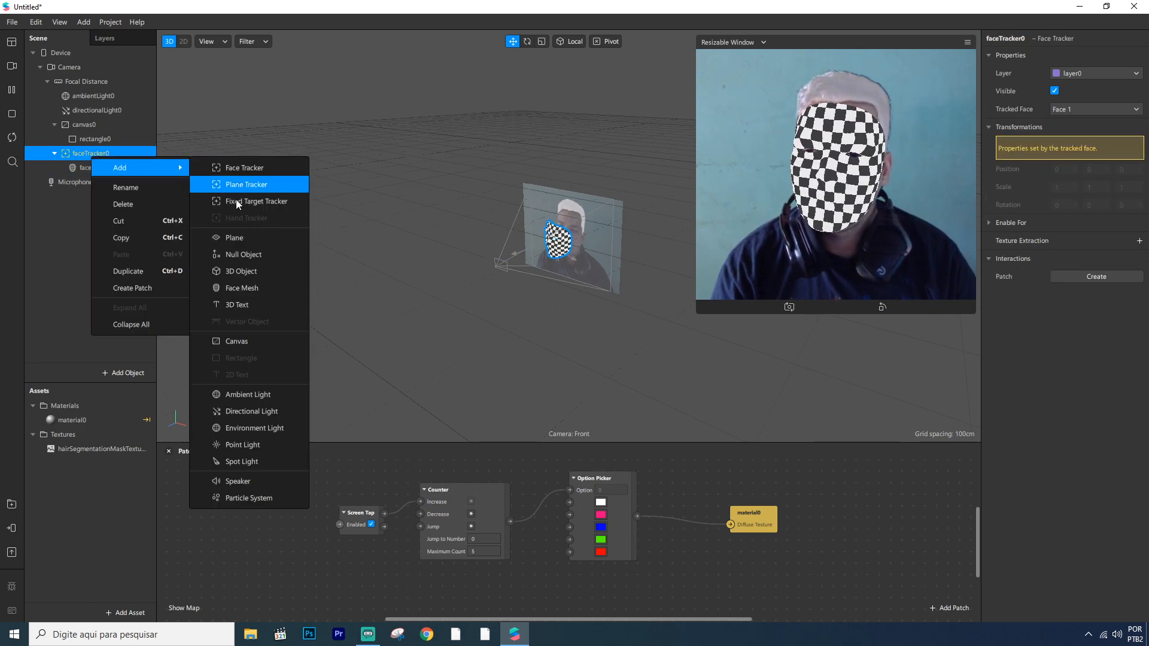
pyautogui.click(265, 287)
# Turn off Eyes and Mouth on faceMesh0 and give it a new material named materialrosto.
pyautogui.click(109, 166)
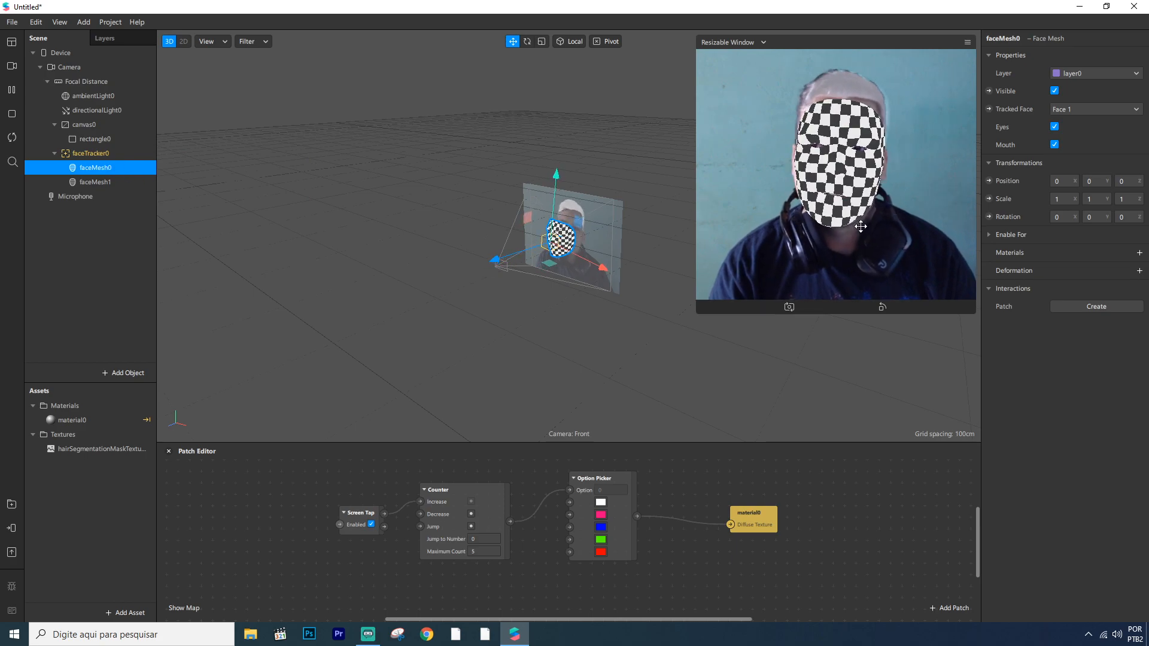
pyautogui.click(1055, 128)
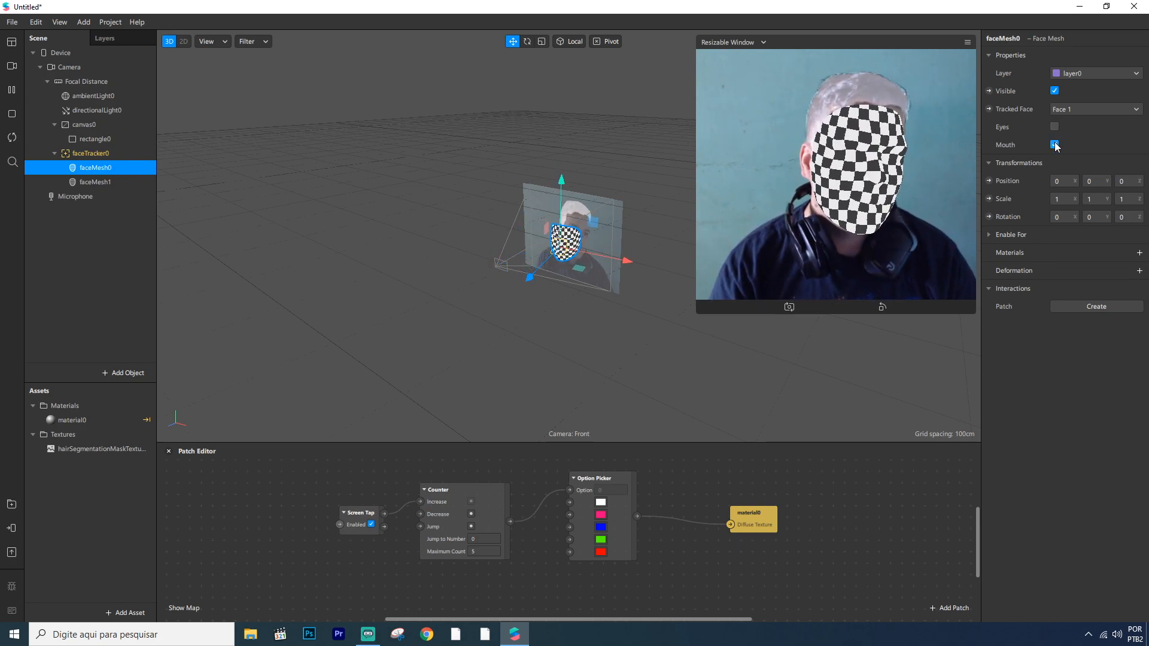
pyautogui.click(1139, 253)
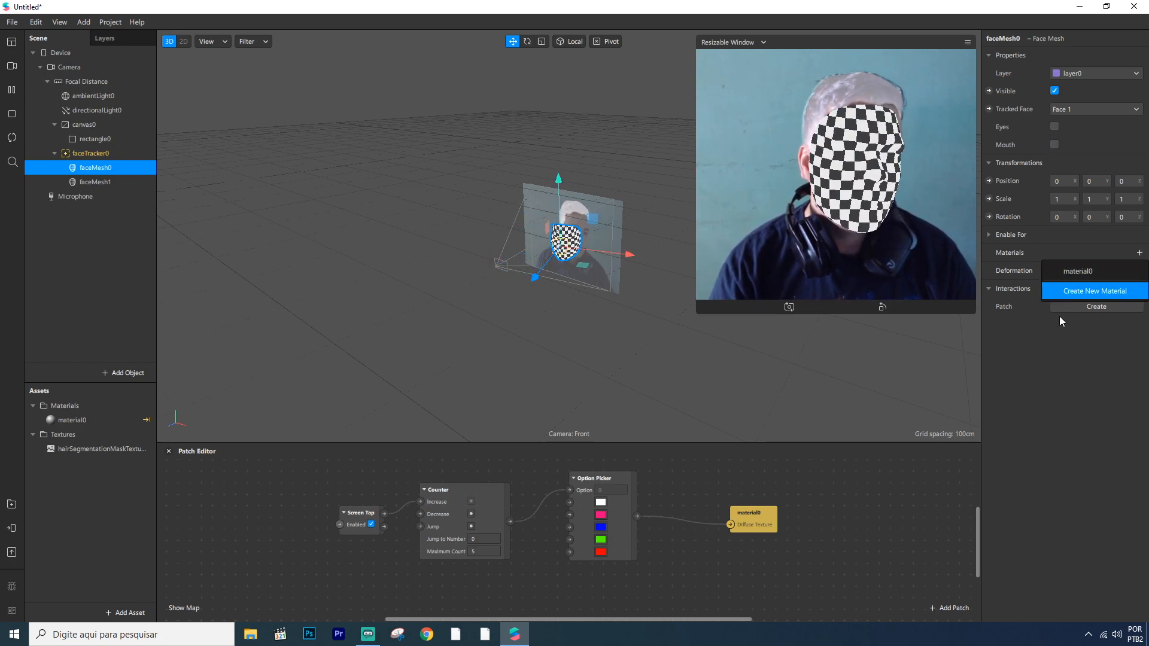
pyautogui.click(1085, 292)
pyautogui.doubleClick(102, 436)
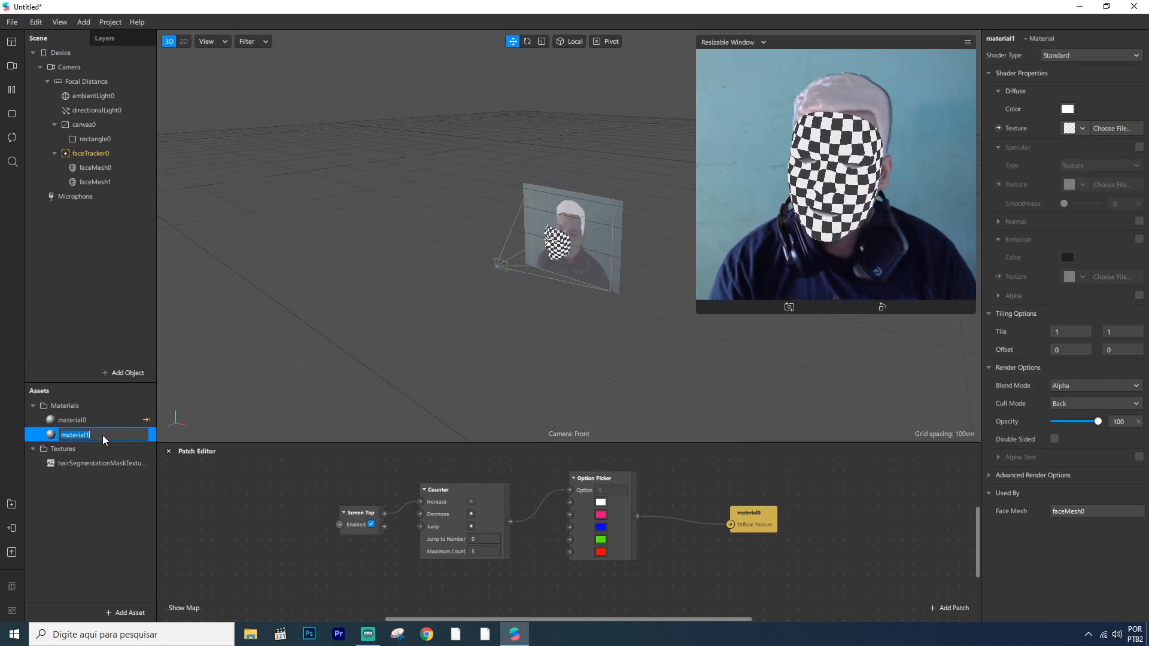
pyautogui.write('materialrosto')
pyautogui.press('Return')
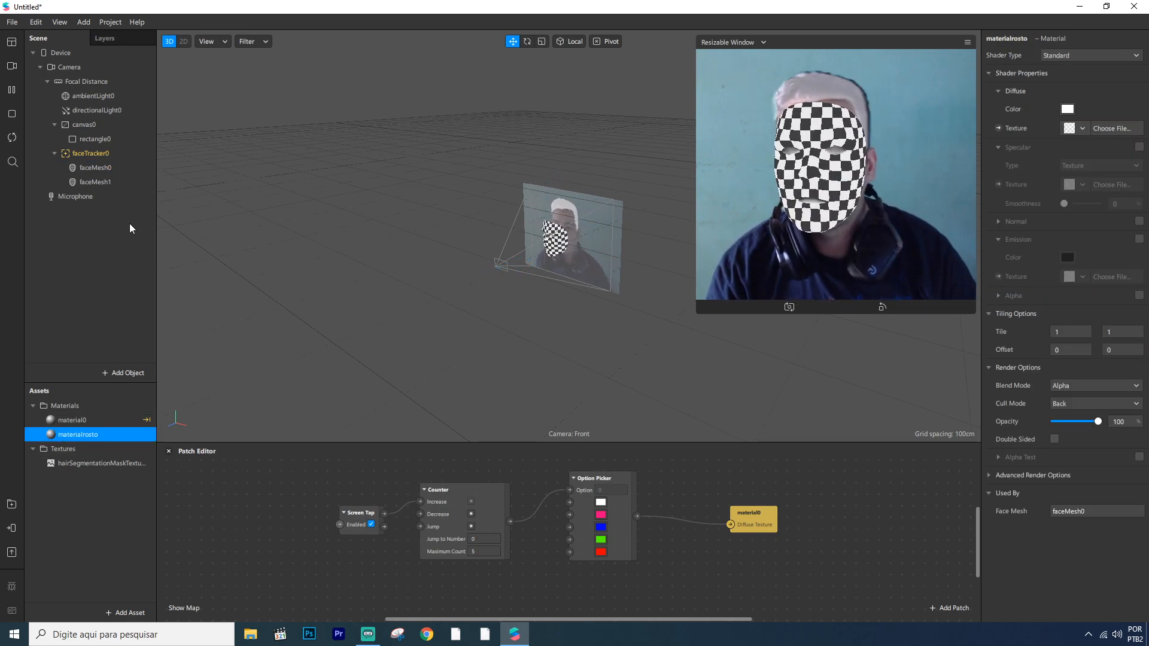
# Extract the face tracker's texture and use it as the diffuse texture of materialrosto with the Flat shader type.
pyautogui.click(111, 154)
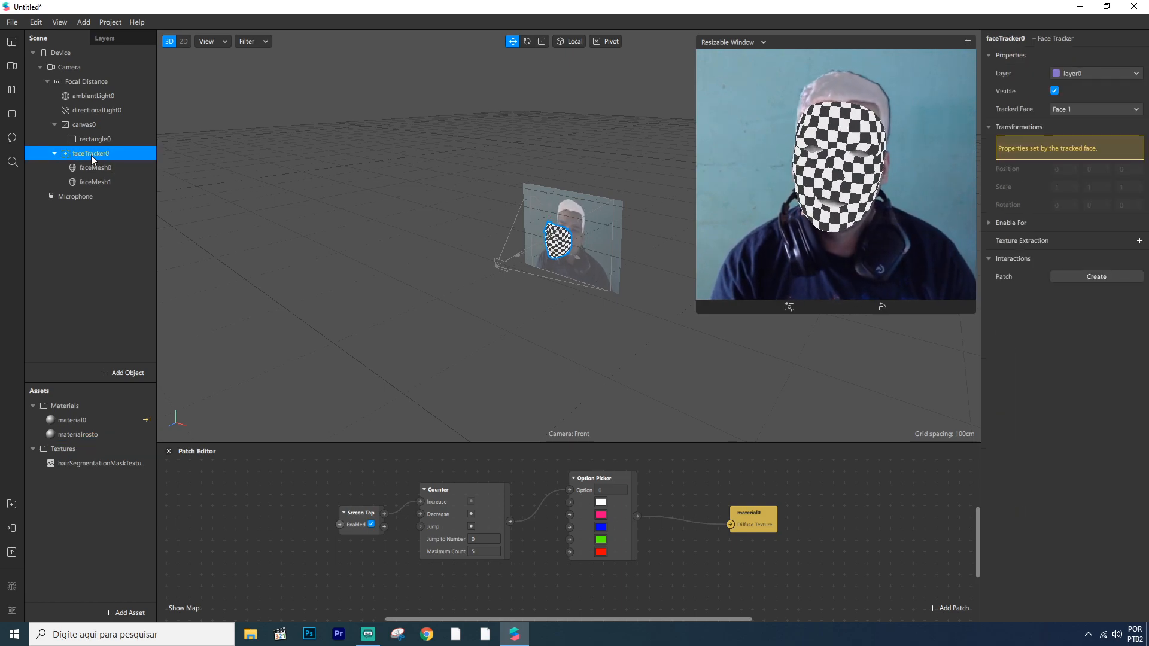
pyautogui.click(1139, 241)
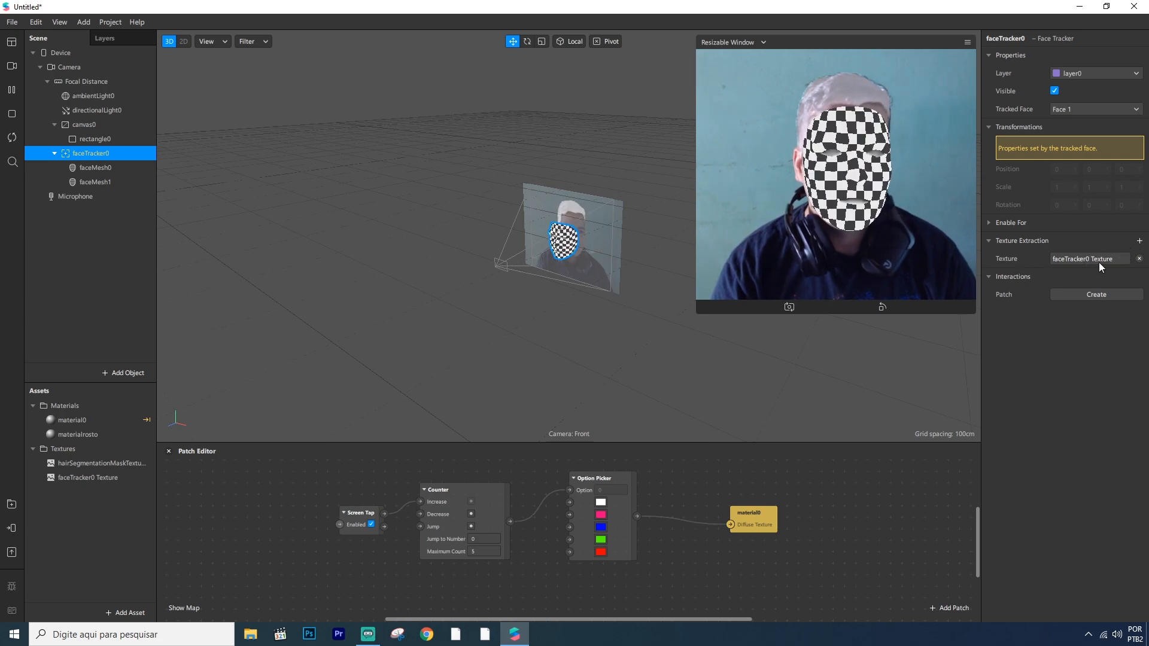
pyautogui.click(89, 434)
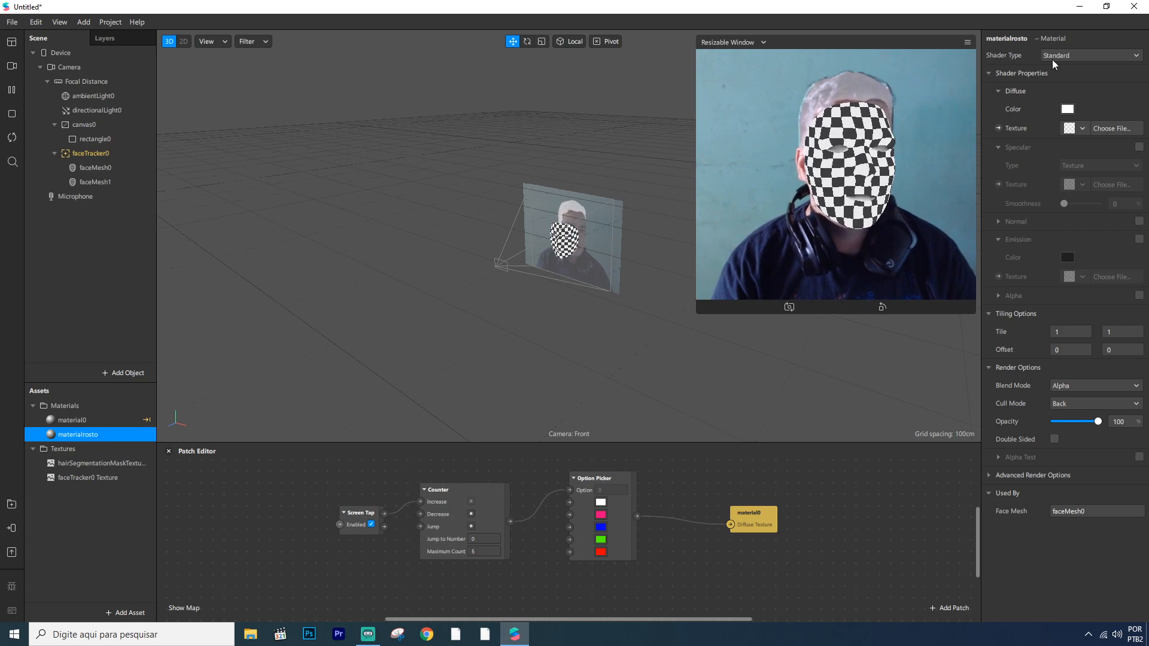
pyautogui.click(1077, 58)
pyautogui.click(1075, 58)
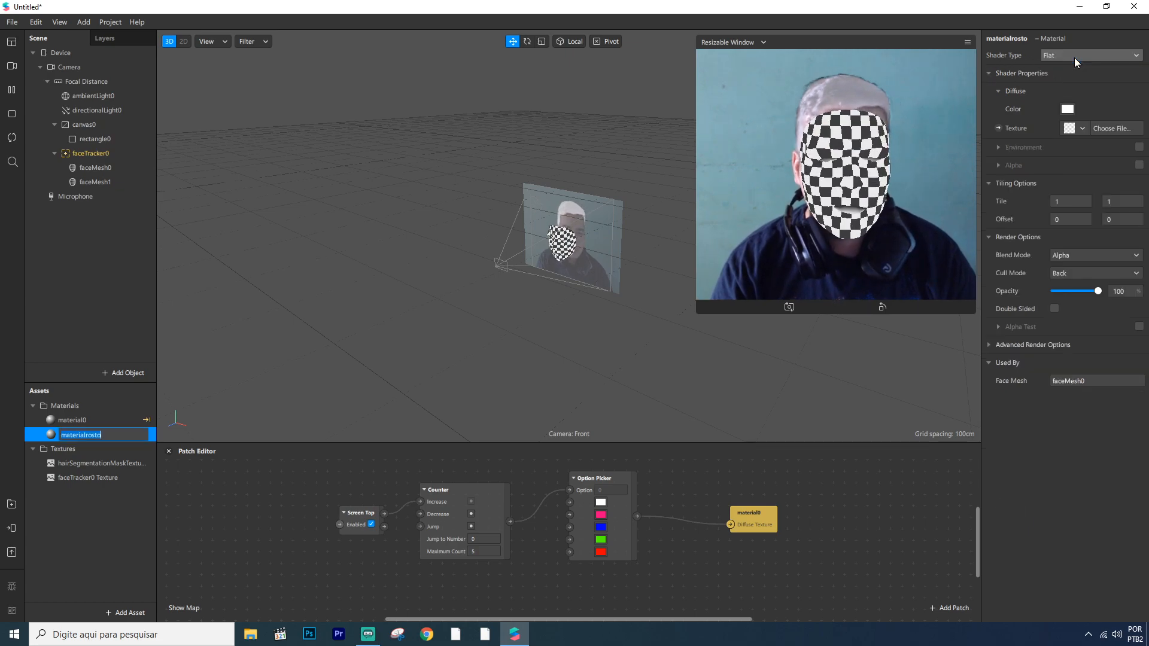
pyautogui.click(1071, 130)
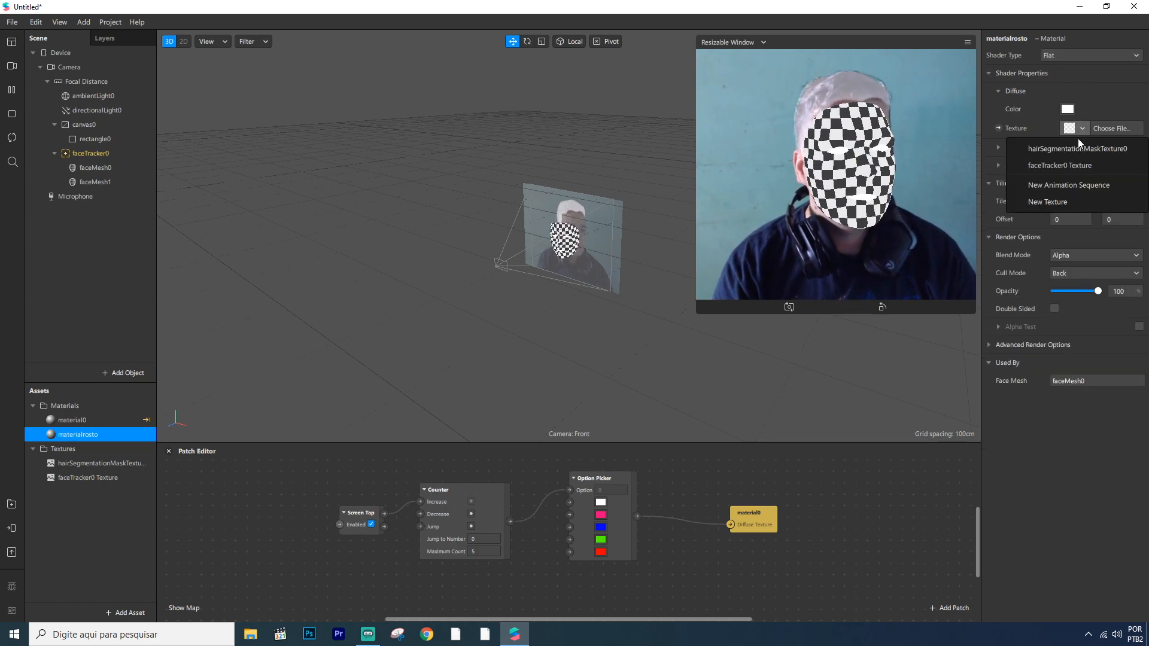
pyautogui.click(1083, 170)
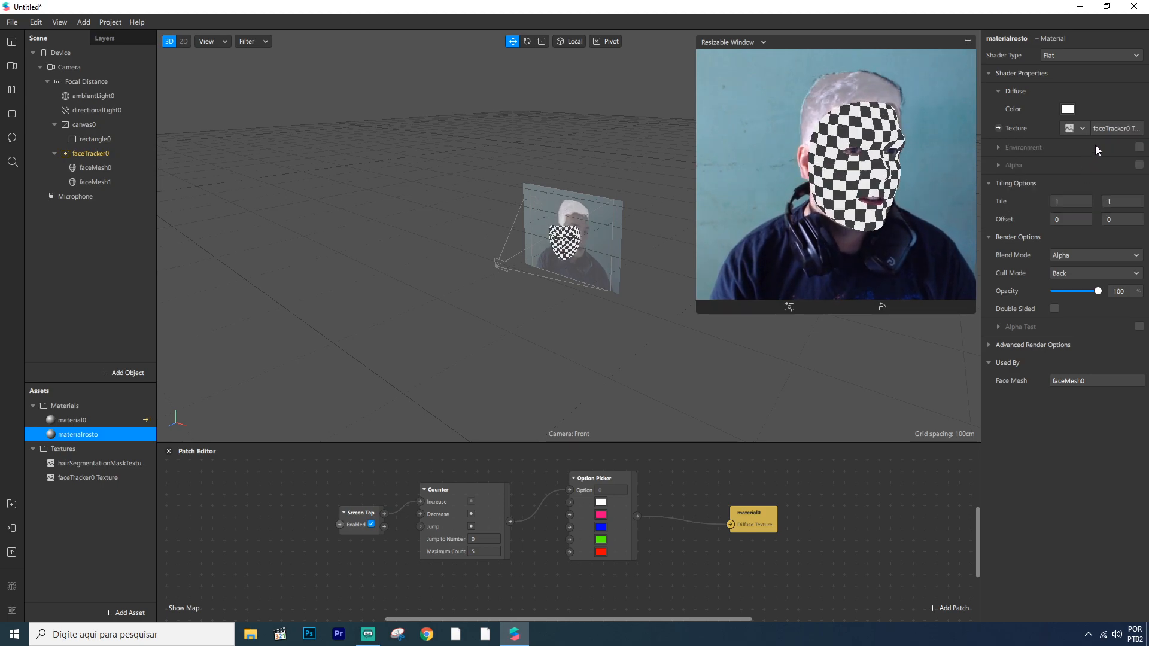
# Create a new material for faceMesh1 and rename it materialretouch.
pyautogui.click(95, 182)
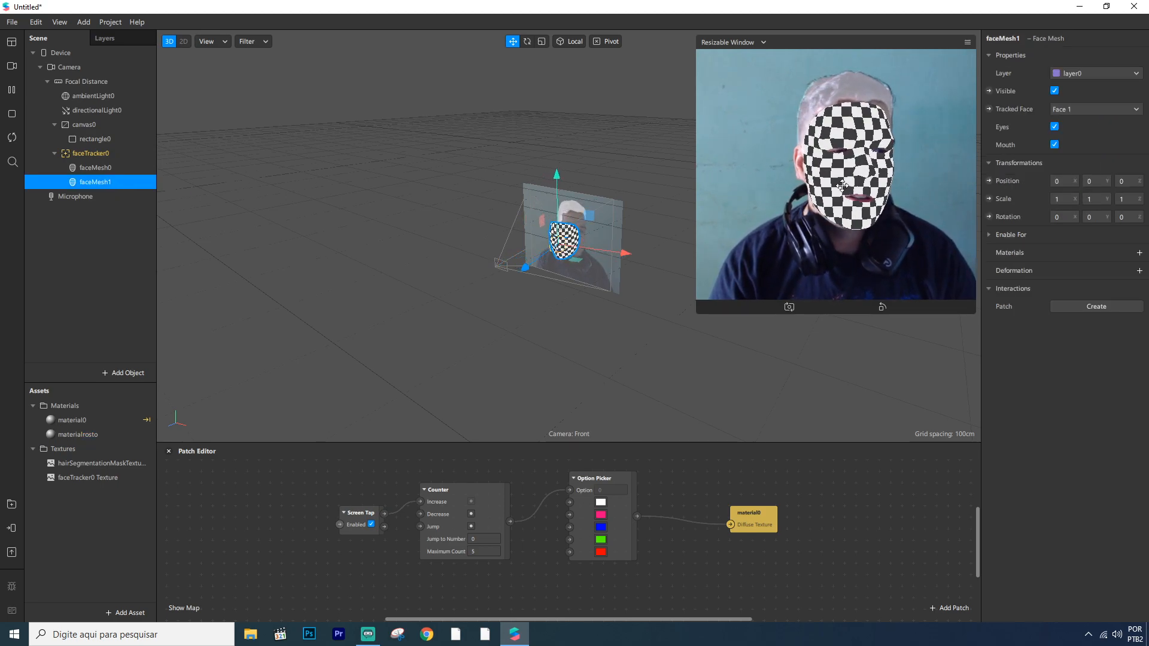
pyautogui.click(1139, 254)
pyautogui.click(1109, 307)
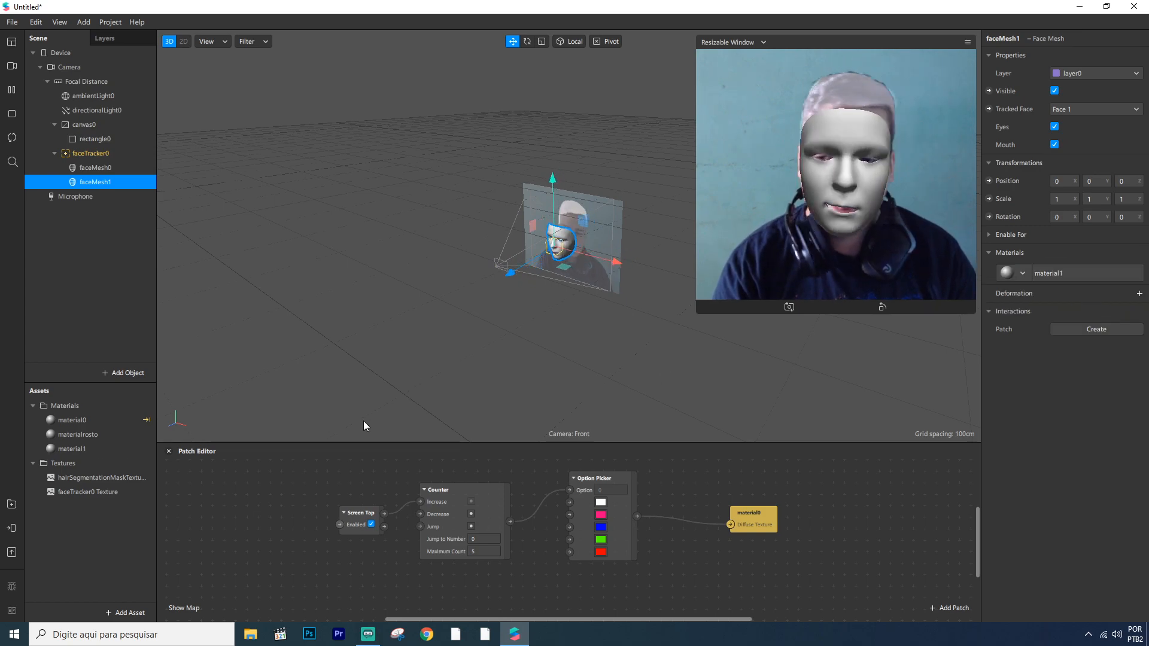
pyautogui.doubleClick(110, 450)
pyautogui.press('BackSpace')
pyautogui.write('retou')
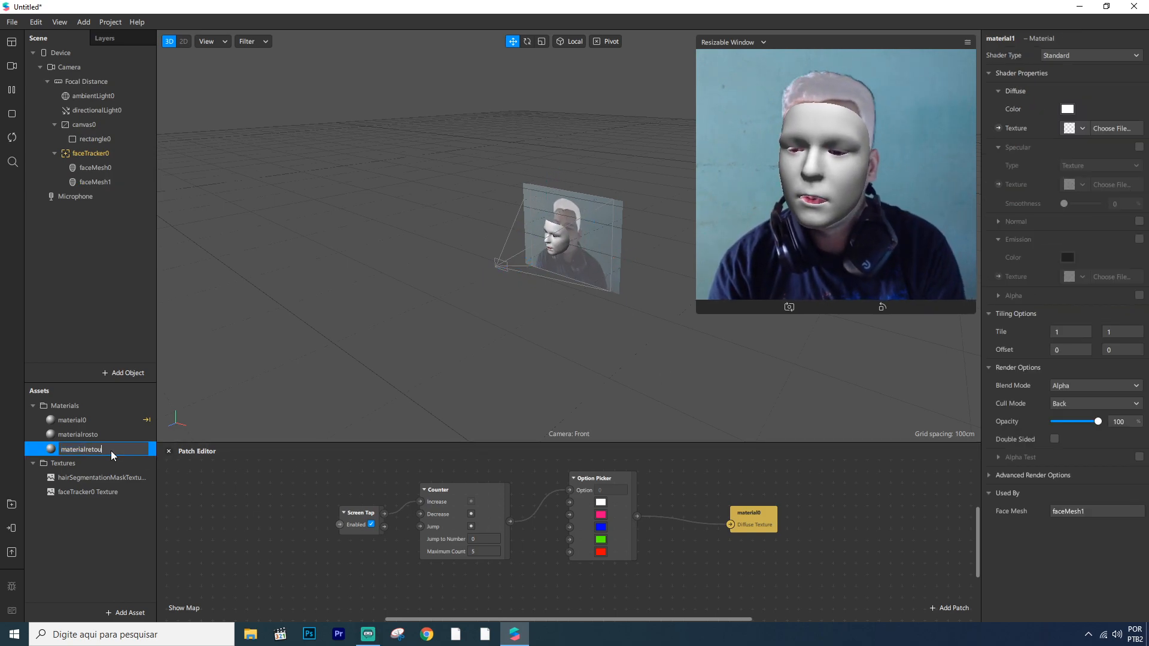
pyautogui.write('ch')
pyautogui.press('Return')
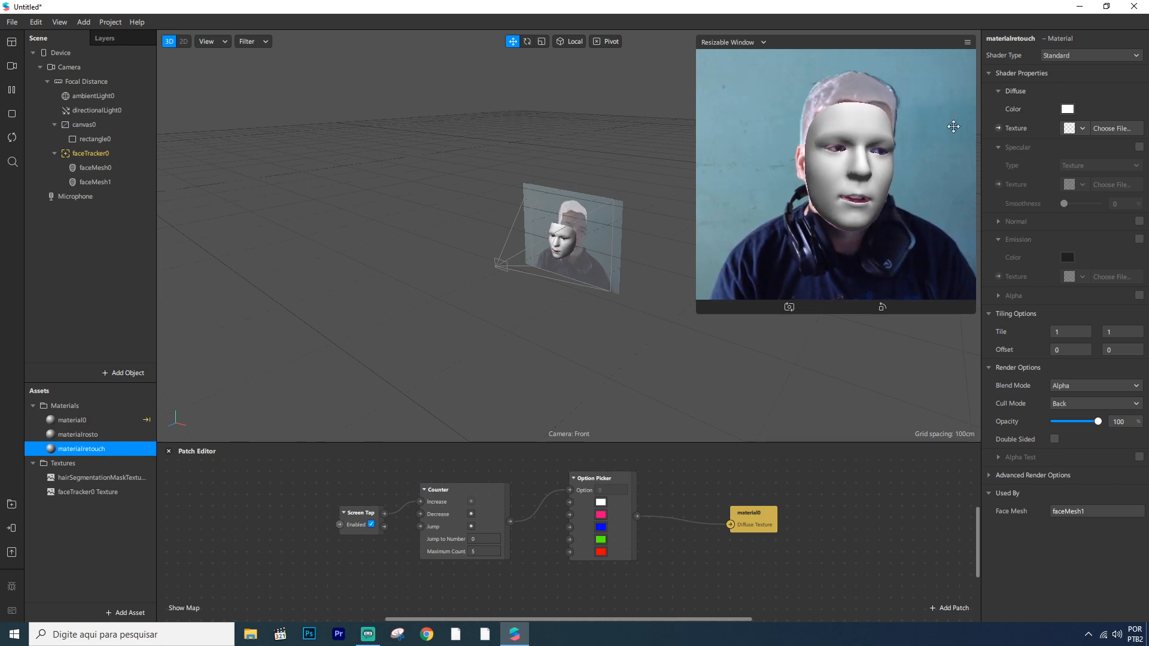
# Set materialretouch's shader type to Retouching with skin smoothing at 25%.
pyautogui.click(1101, 55)
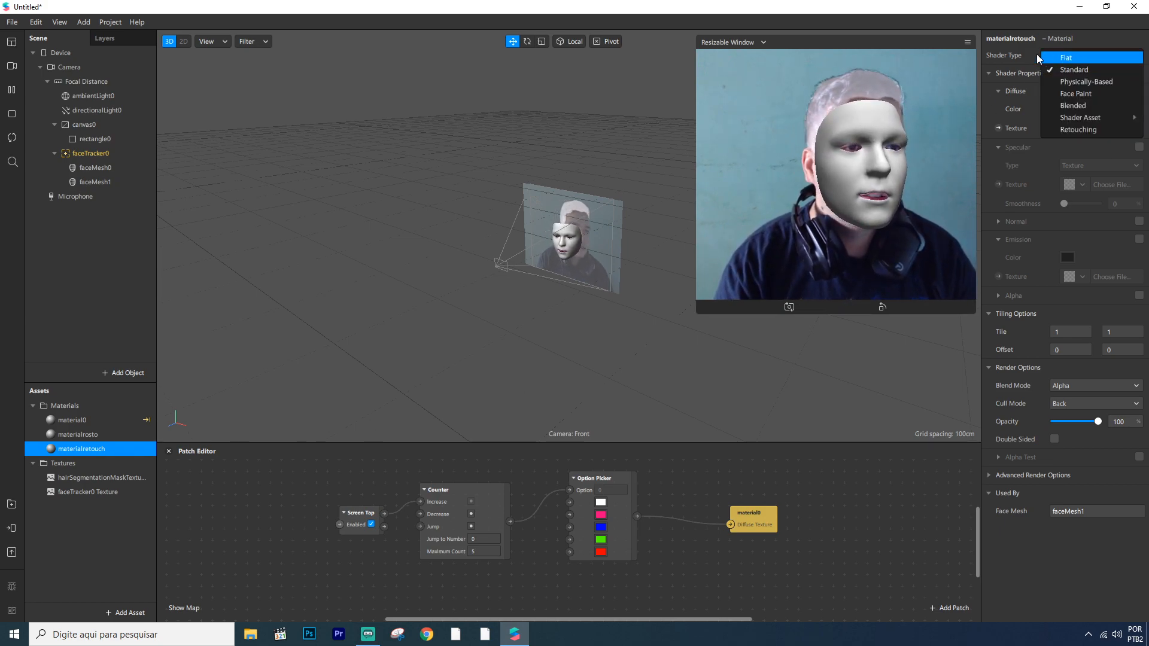
pyautogui.click(1071, 130)
pyautogui.click(1117, 110)
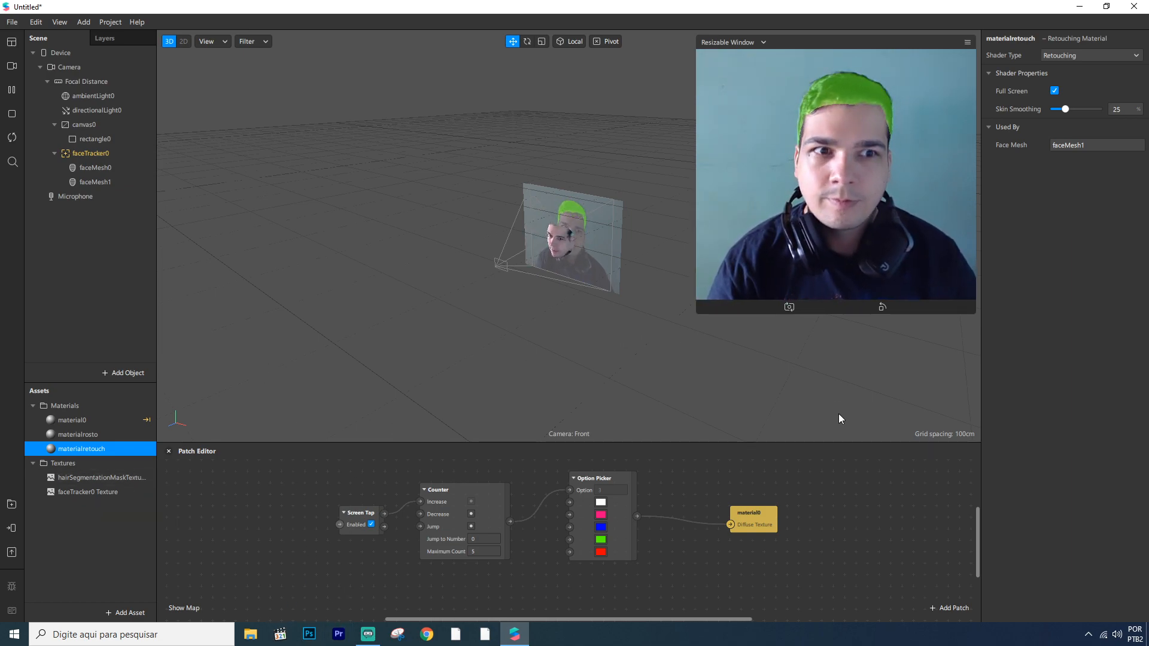
# Enlarge the preview window and set rectangle0's width and height to 100%.
pyautogui.moveTo(700, 310); pyautogui.dragTo(651, 396)
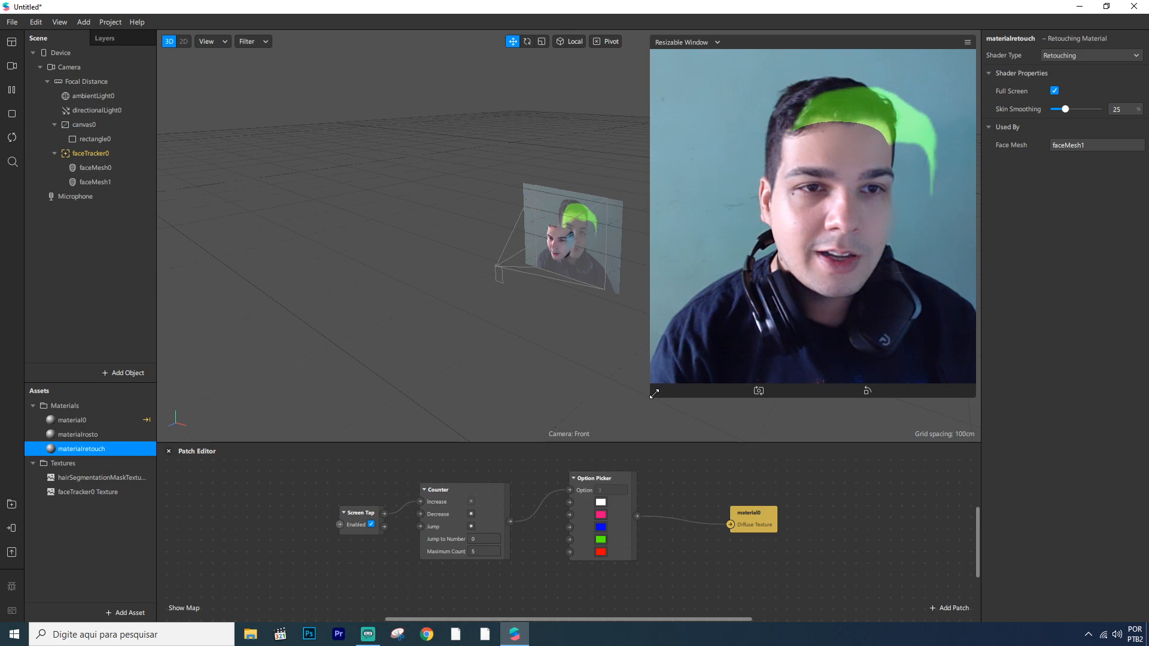
pyautogui.click(105, 155)
pyautogui.click(107, 139)
pyautogui.doubleClick(1071, 128)
pyautogui.write('100')
pyautogui.press('Return')
pyautogui.doubleClick(1066, 145)
pyautogui.write('100')
pyautogui.press('Return')
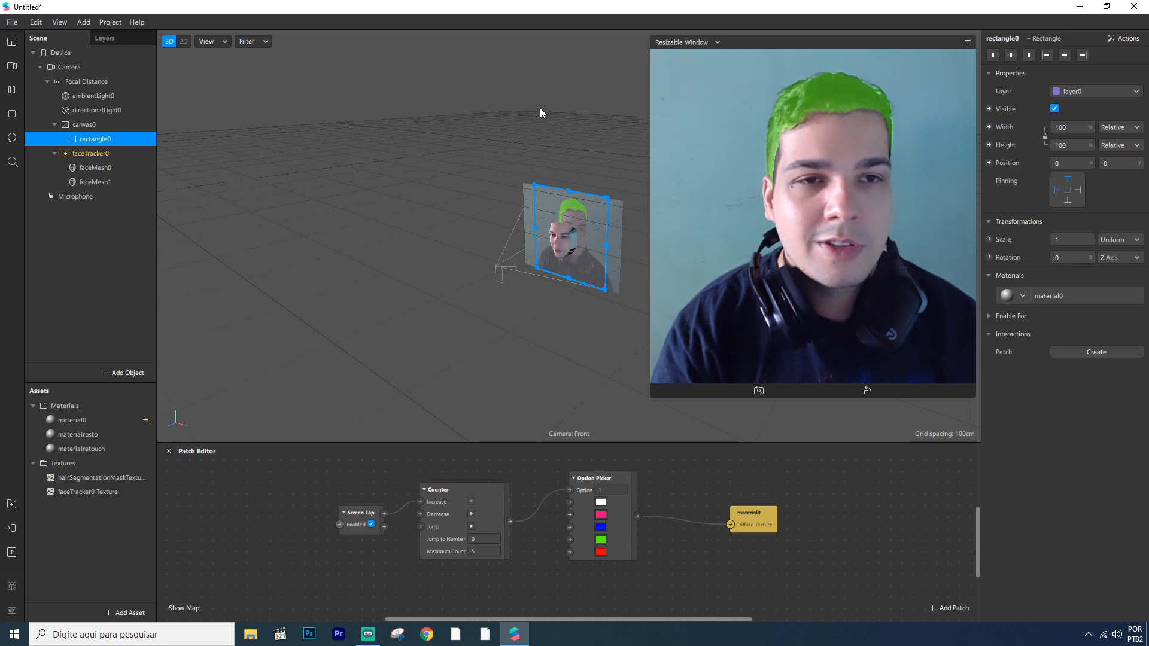
pyautogui.click(94, 243)
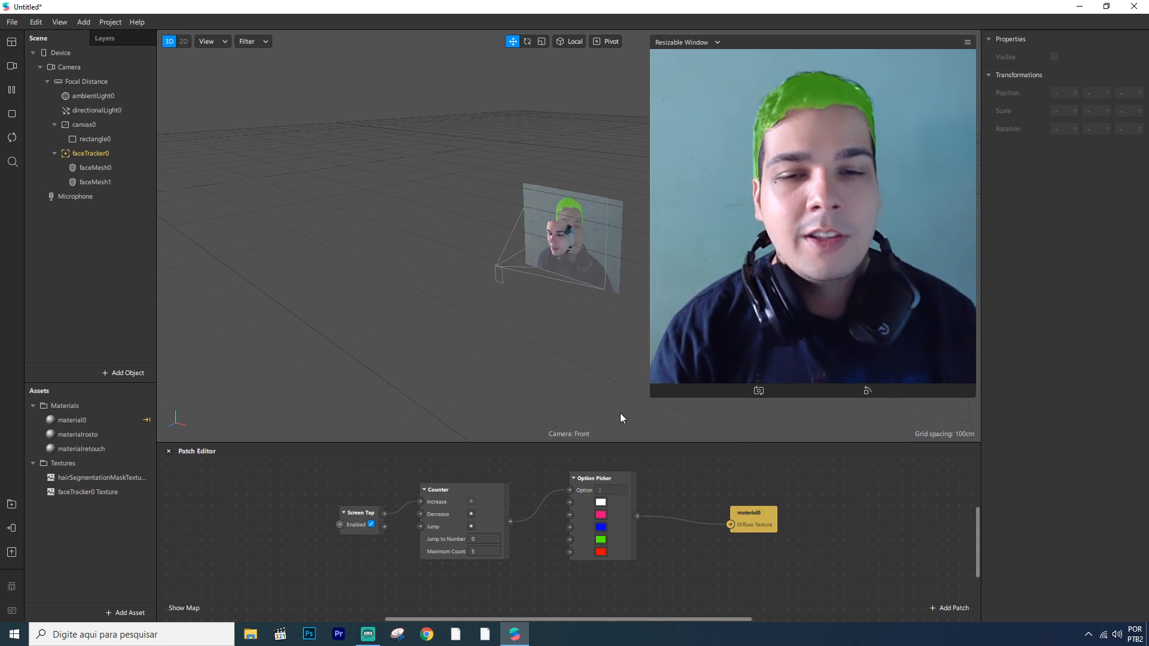
pyautogui.scroll(1, 770, 479)
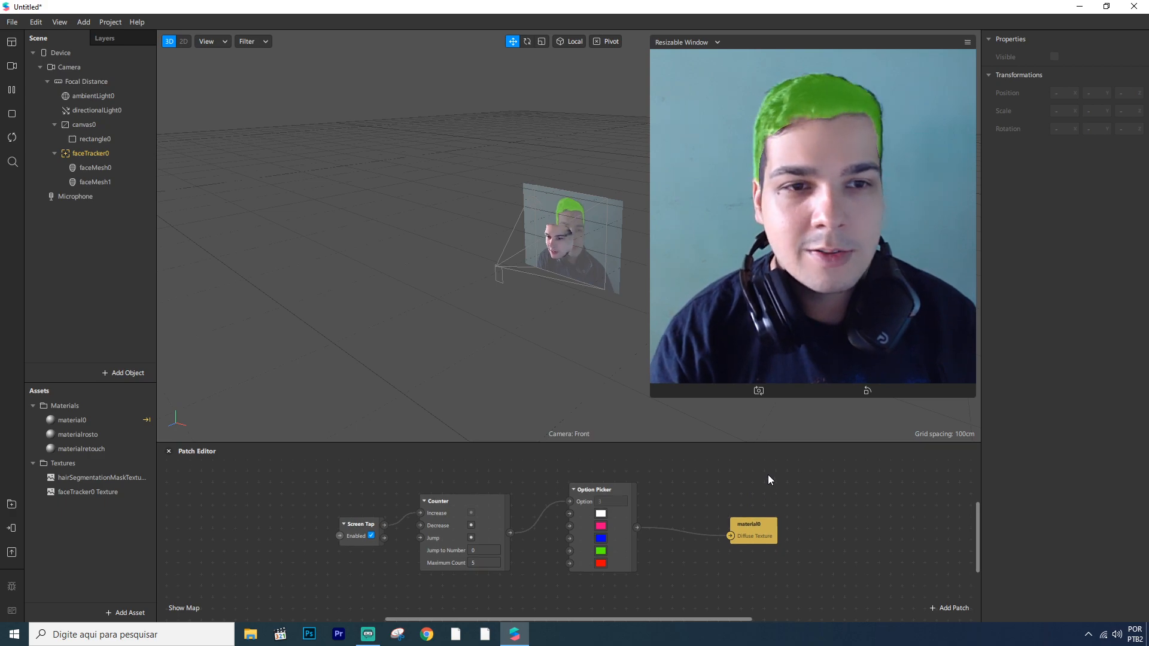